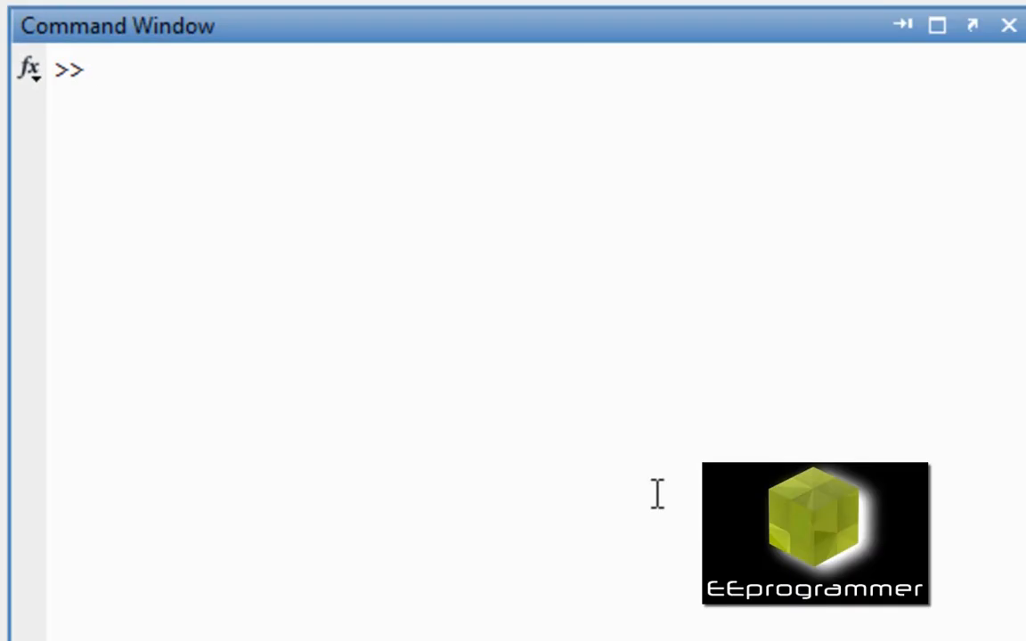
pyautogui.write('size(G')
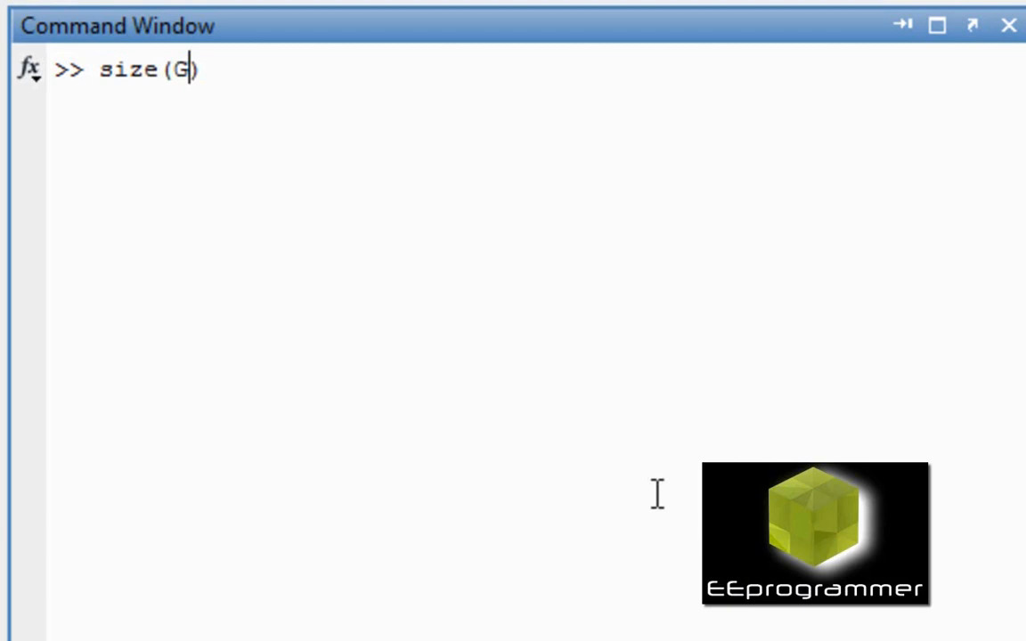
pyautogui.write('roup_X')
# Step: Check that size(Group_X) gives 1500×2 and size(Group_Y) gives 1000×2
pyautogui.press('Return')
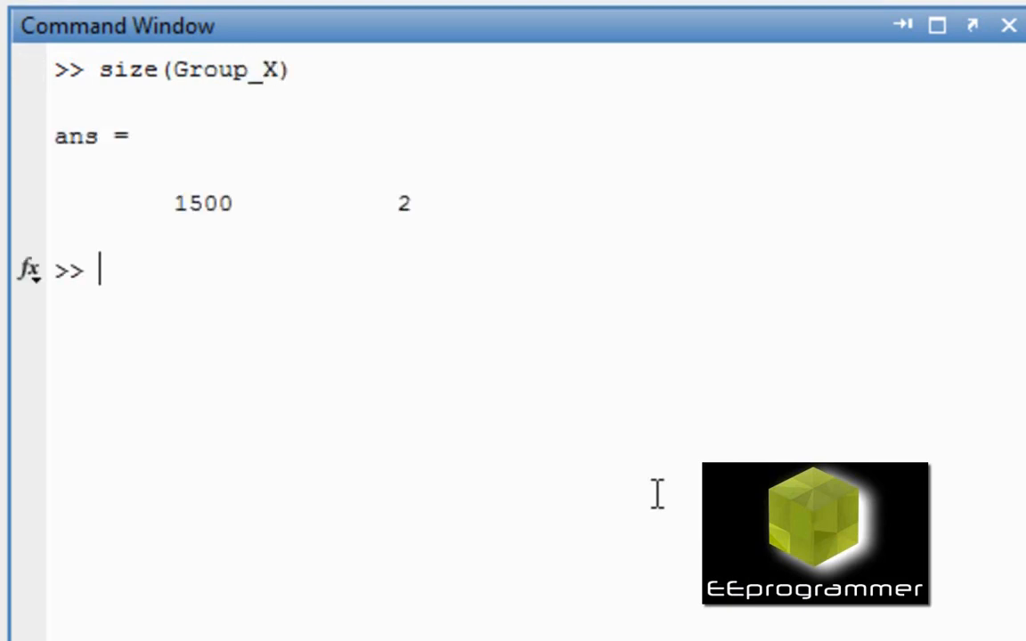
pyautogui.press('Up')
pyautogui.moveTo(267, 271); pyautogui.dragTo(254, 270)
pyautogui.write('Y')
pyautogui.press('Return')
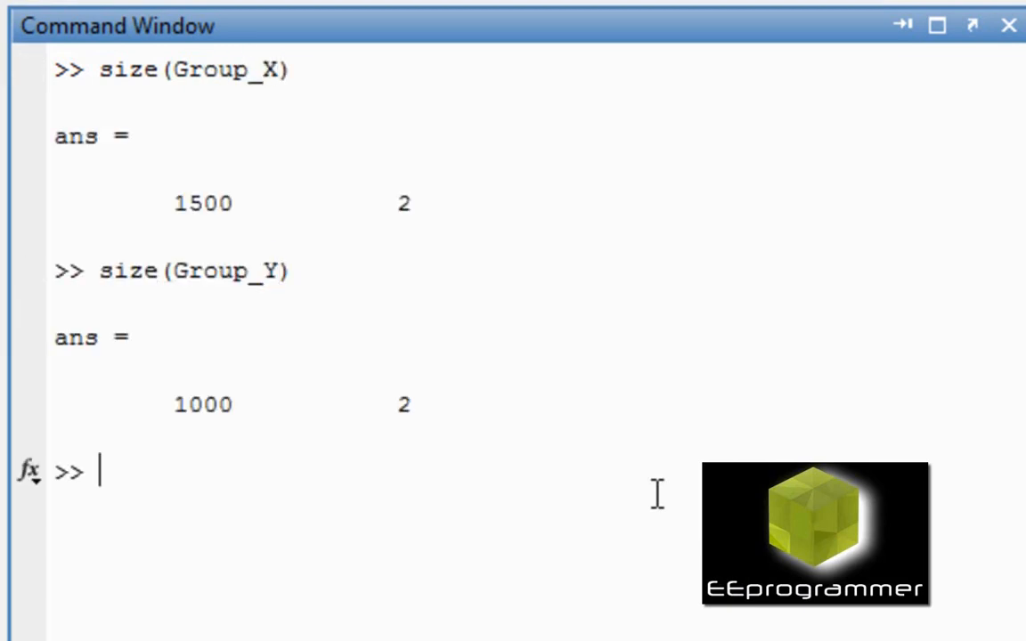
pyautogui.write('p')
pyautogui.write('lot()')
# Step: Plot Group_X(:,1) against Group_X(:,2) as dots with hold on
pyautogui.press('Left')
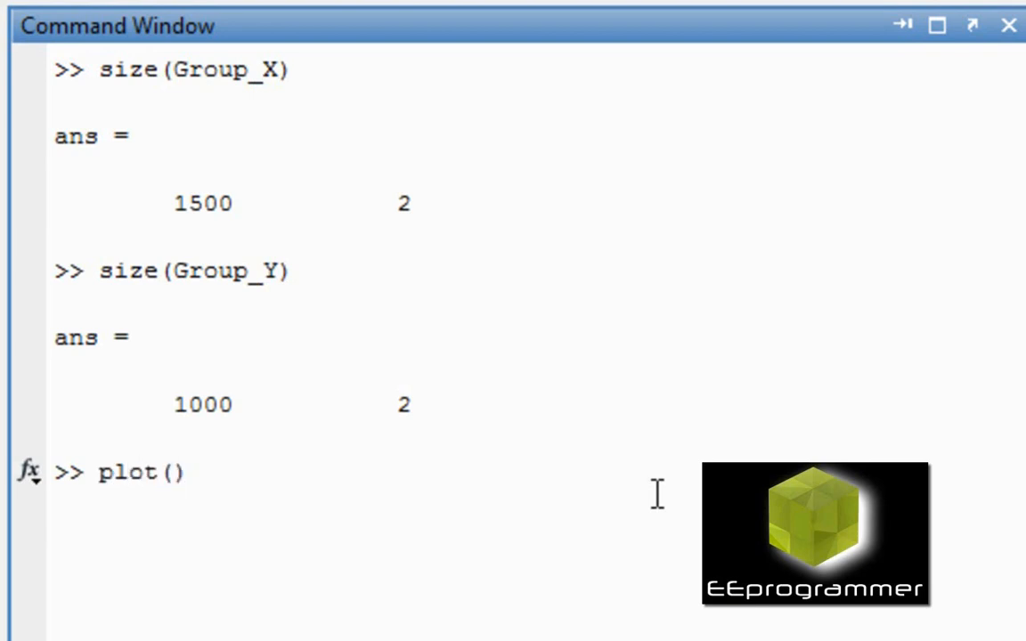
pyautogui.write('Group')
pyautogui.press('Tab')
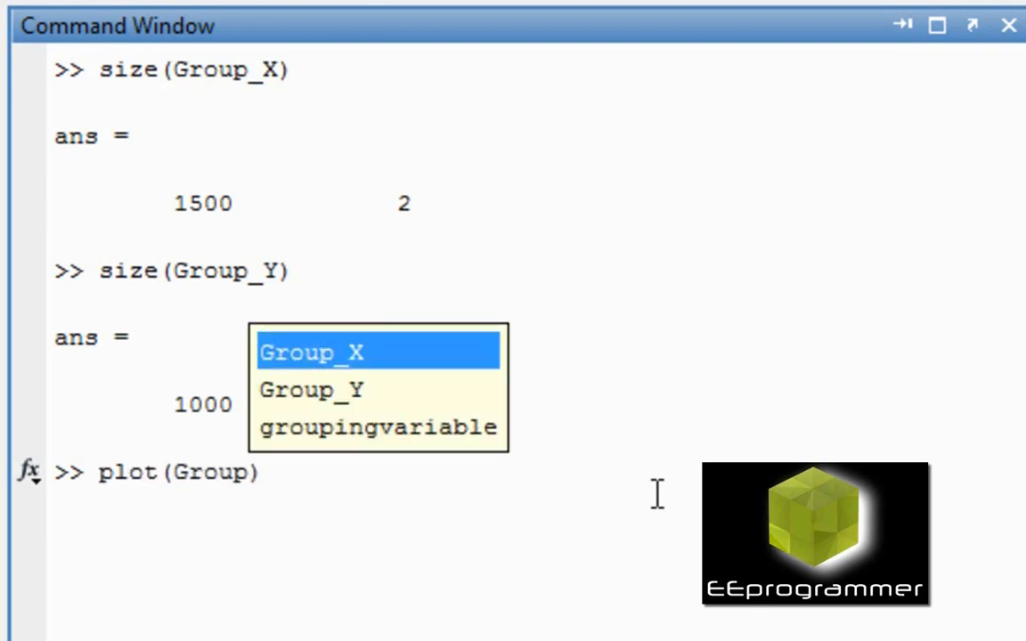
pyautogui.press('Return')
pyautogui.write('(')
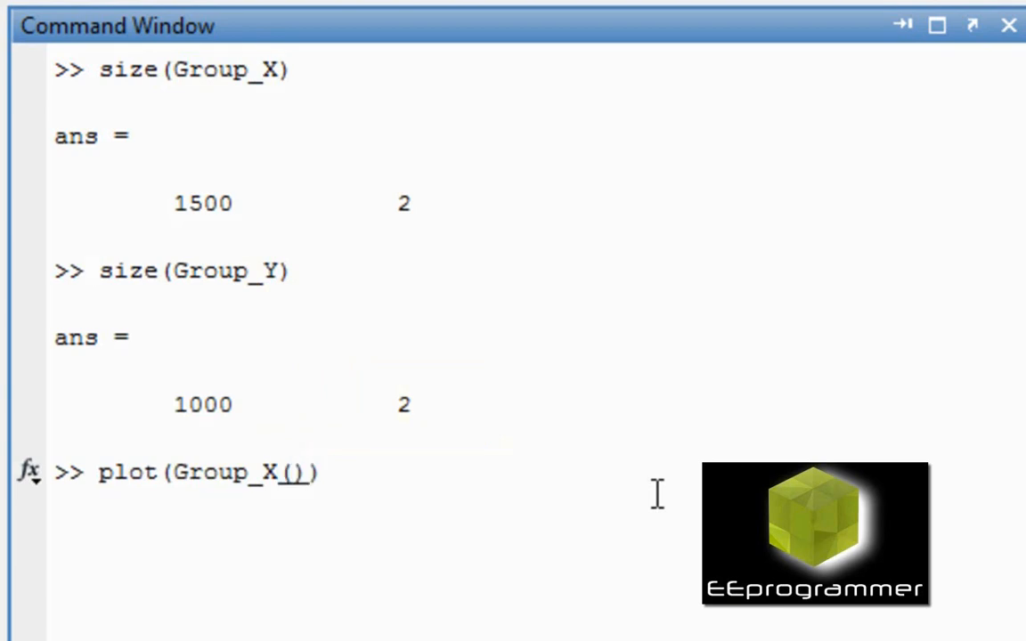
pyautogui.write(':,1')
pyautogui.press('Right')
pyautogui.write(',')
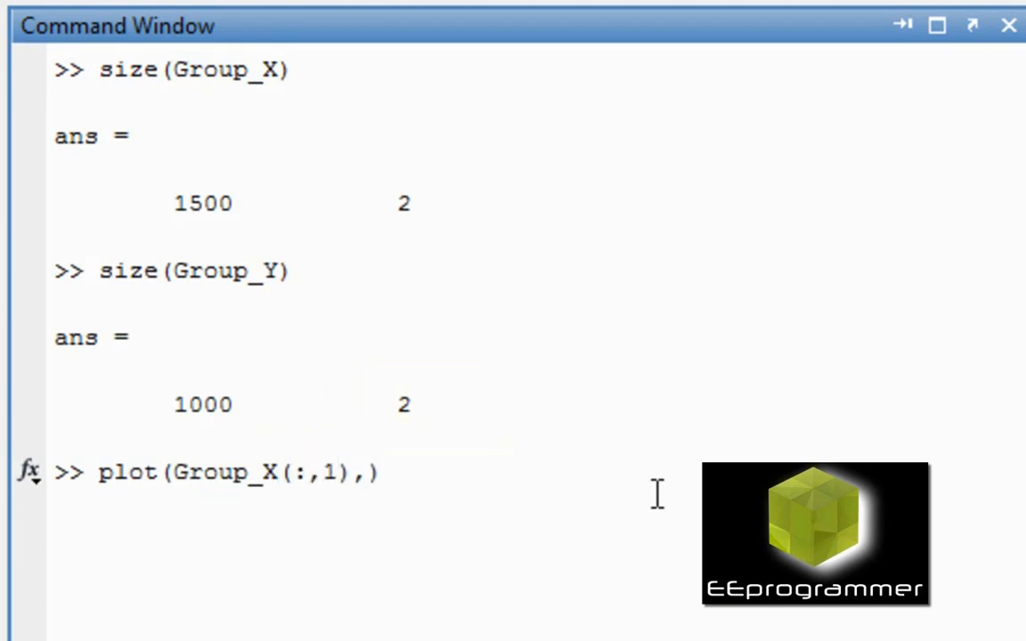
pyautogui.hotkey('ctrl', 'shift', 'Left')
pyautogui.hotkey('ctrl', 'shift', 'Left')
pyautogui.hotkey('ctrl', 'c')
pyautogui.press('End')
pyautogui.hotkey('ctrl', 'v')
pyautogui.press('Left')
pyautogui.hotkey('shift', 'Left')
pyautogui.write('2')
pyautogui.press('Right')
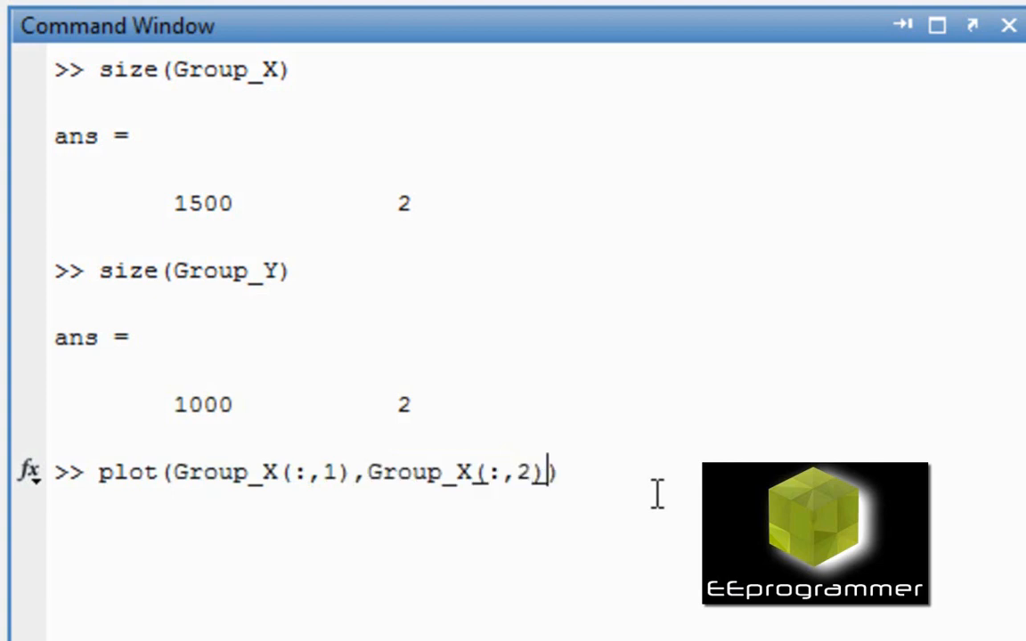
pyautogui.write(",''")
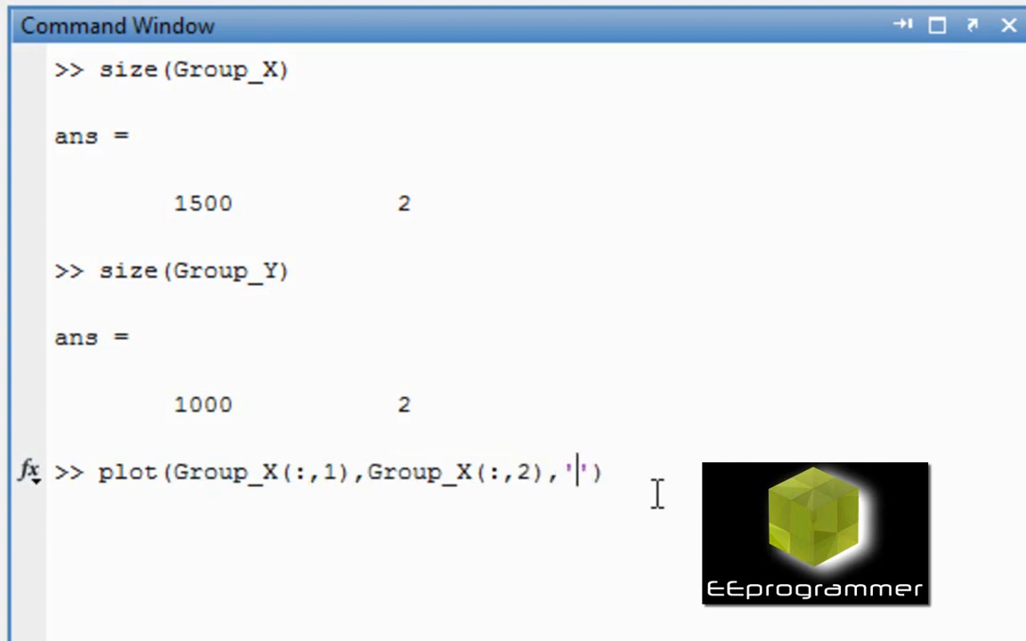
pyautogui.write('.')
pyautogui.press('End')
pyautogui.write(';hold')
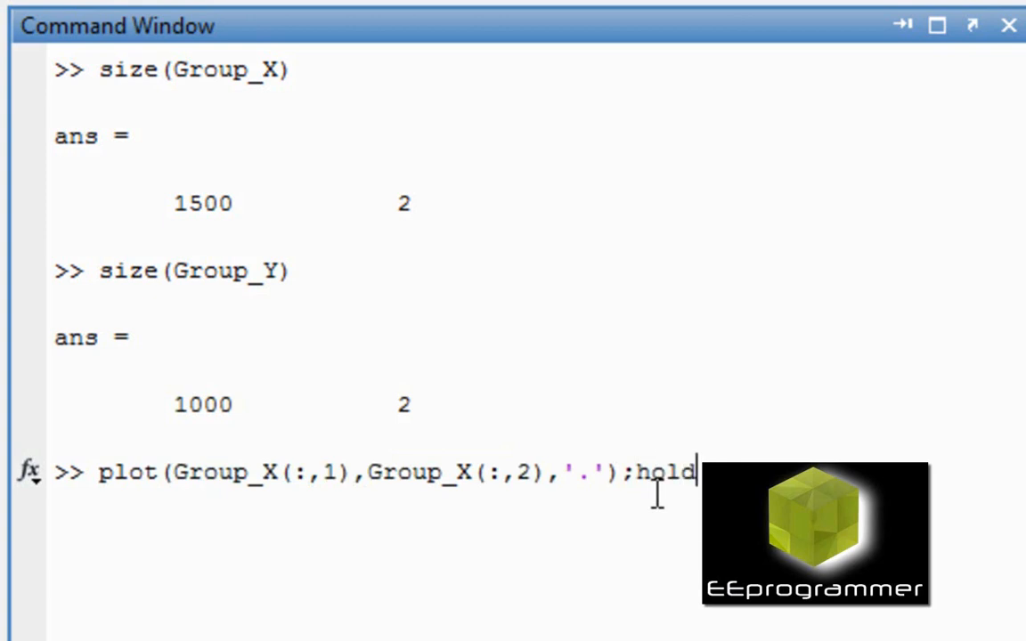
pyautogui.write(' on')
pyautogui.press('Return')
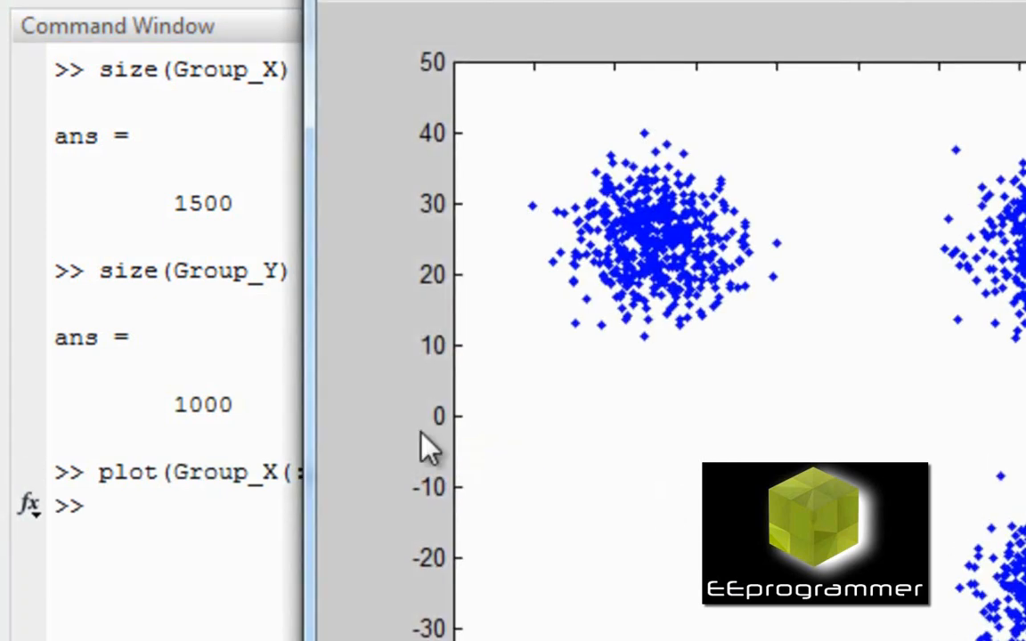
# Step: Overlay Group_Y(:,1) against Group_Y(:,2) as red dots 'r.' on the same figure
pyautogui.click(165, 505)
pyautogui.press('Up')
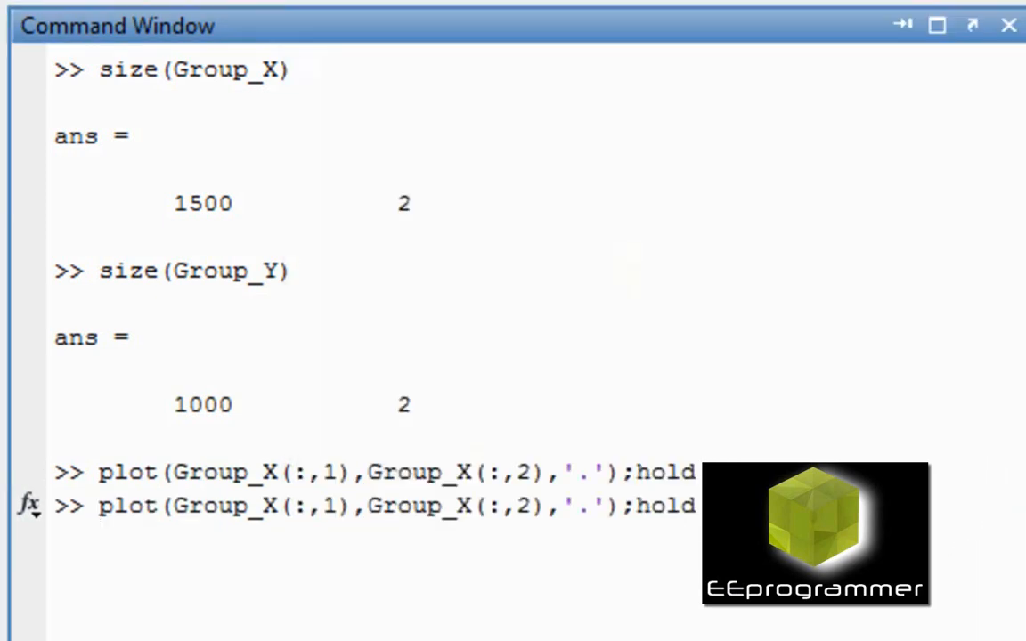
pyautogui.hotkey('ctrl', 'Left')
pyautogui.hotkey('ctrl', 'Left')
pyautogui.hotkey('ctrl', 'Left')
pyautogui.press('Left')
pyautogui.hotkey('shift', 'Right')
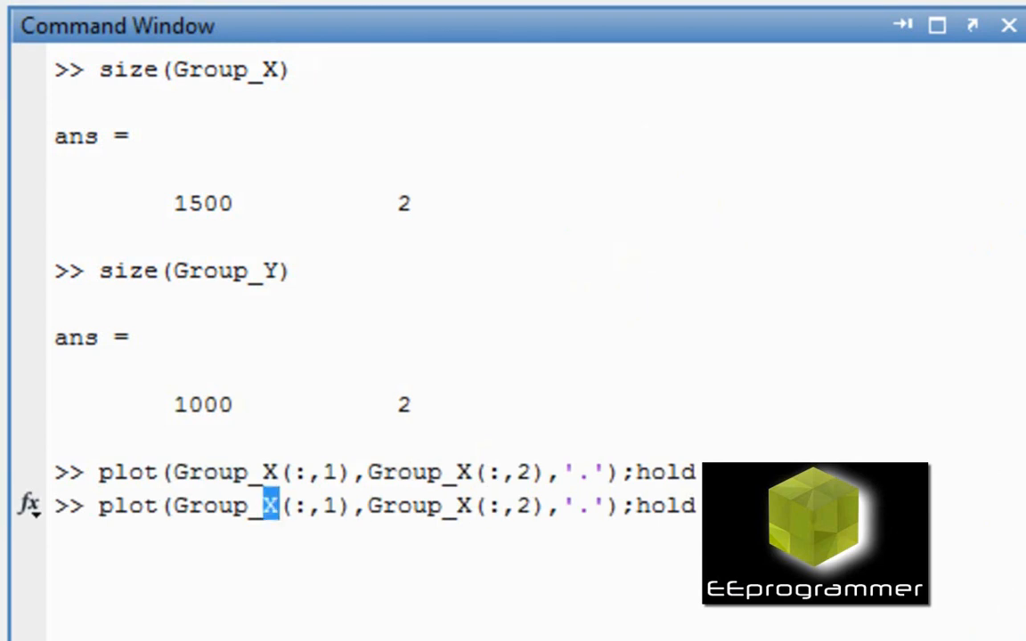
pyautogui.write('Y')
pyautogui.press('Right')
pyautogui.hotkey('ctrl', 'Right')
pyautogui.hotkey('ctrl', 'Right')
pyautogui.hotkey('shift', 'Right')
pyautogui.write('Y')
pyautogui.press('Right')
pyautogui.press('Right')
pyautogui.press('Right')
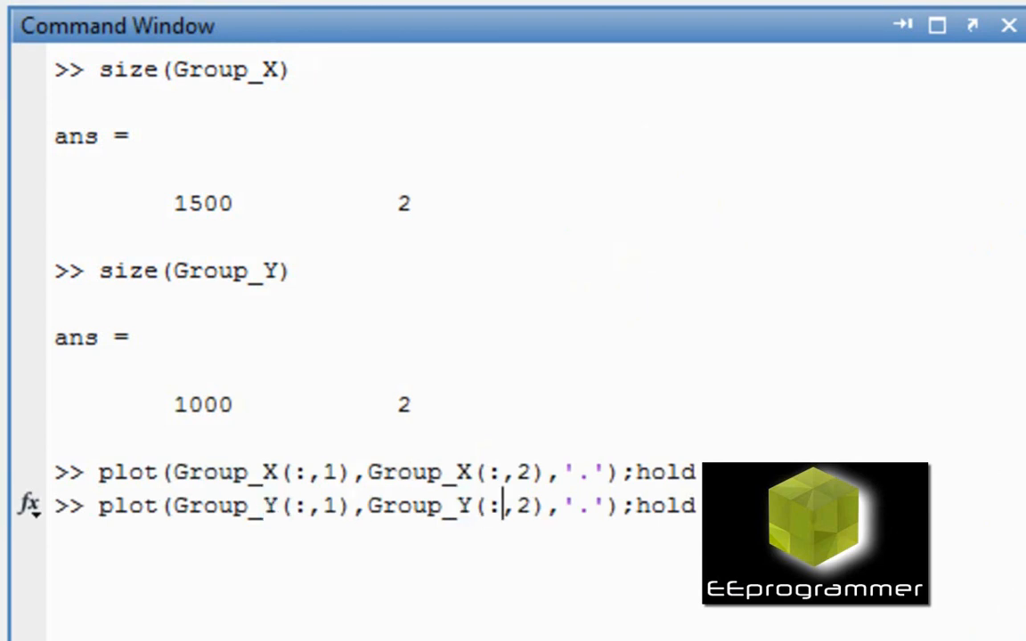
pyautogui.press('Right')
pyautogui.write('r')
pyautogui.press('Return')
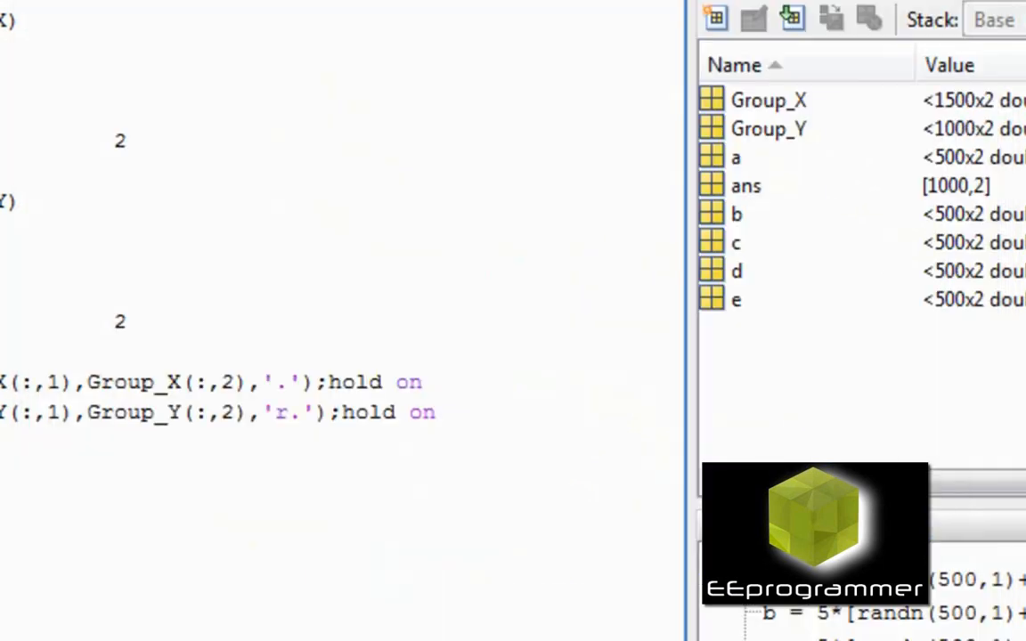
pyautogui.write('close all')
# Step: Run close all and clc to remove the figures and empty the Command Window
pyautogui.press('Return')
pyautogui.write('clc')
pyautogui.press('Return')
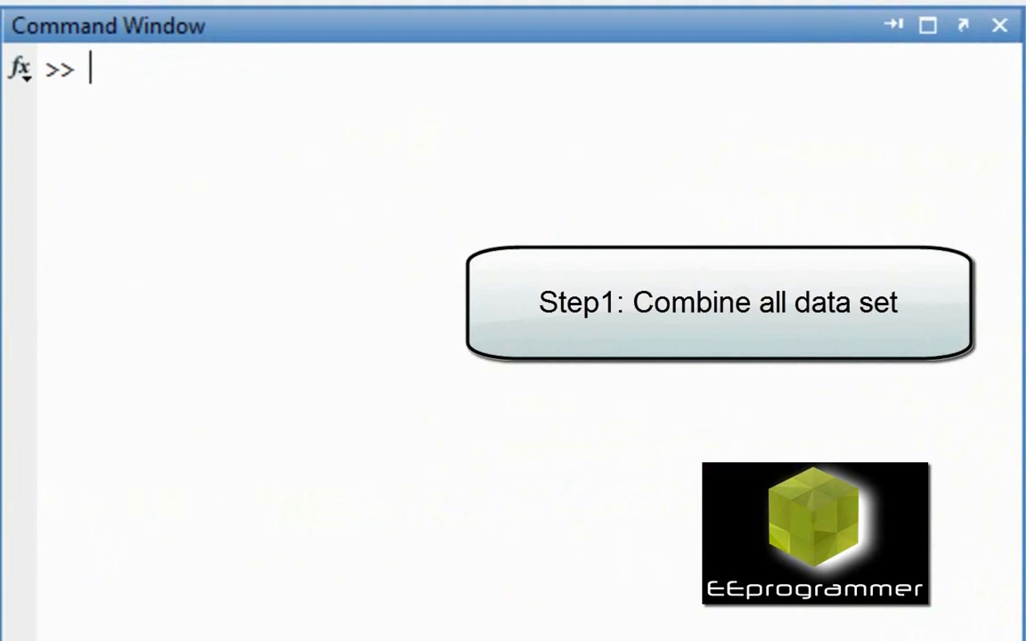
pyautogui.write('All')
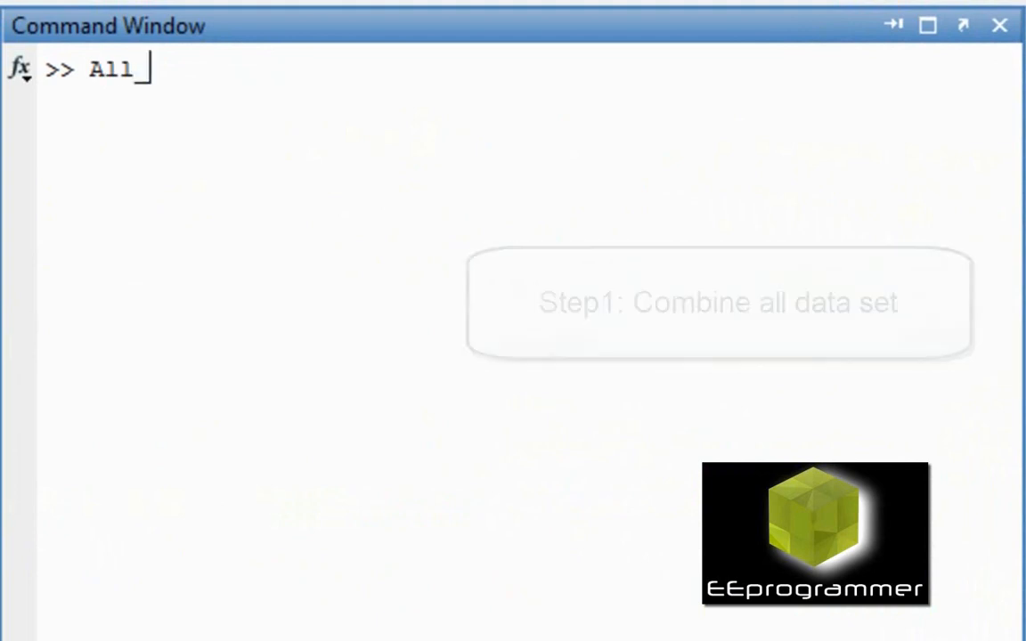
pyautogui.write('_data = []')
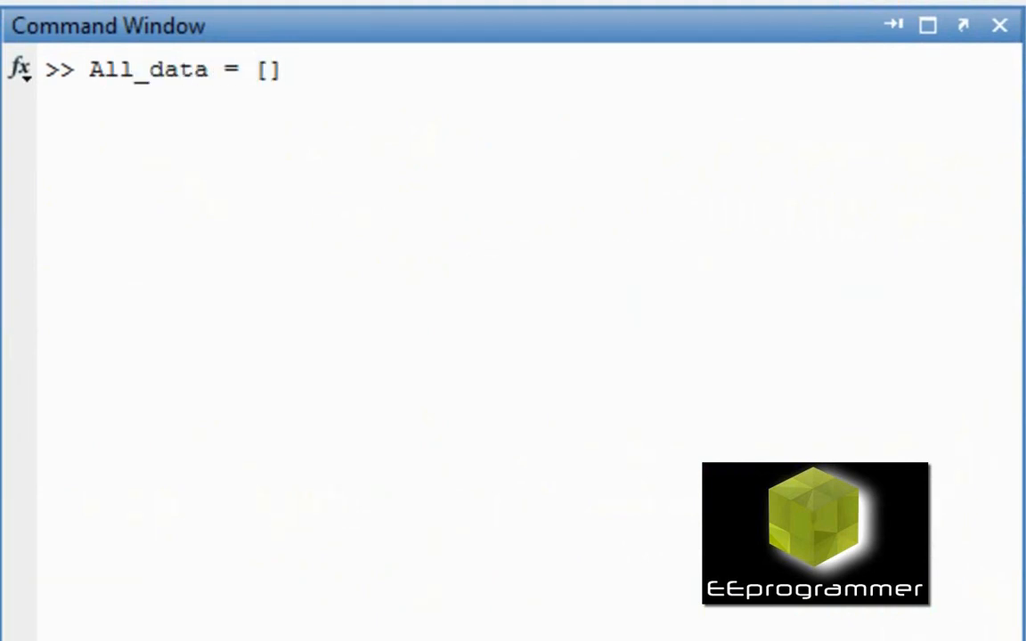
# Step: Run All_data = [Group_X;Group_Y]; stacking Group_X rows above Group_Y rows
pyautogui.press('Left')
pyautogui.write('Group')
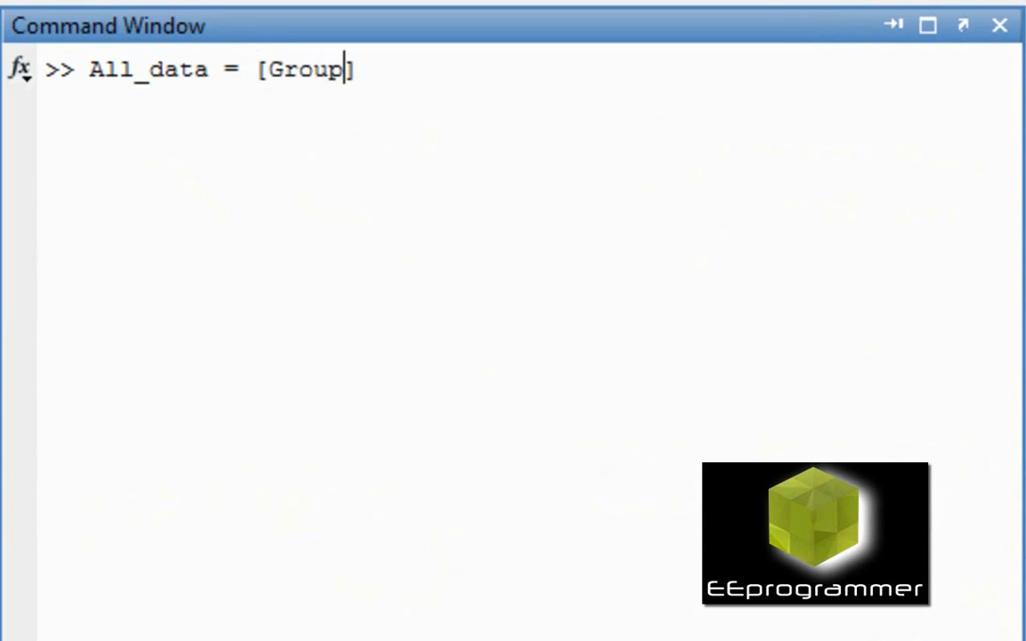
pyautogui.write('_')
pyautogui.write('x')
pyautogui.press('BackSpace')
pyautogui.write('X;')
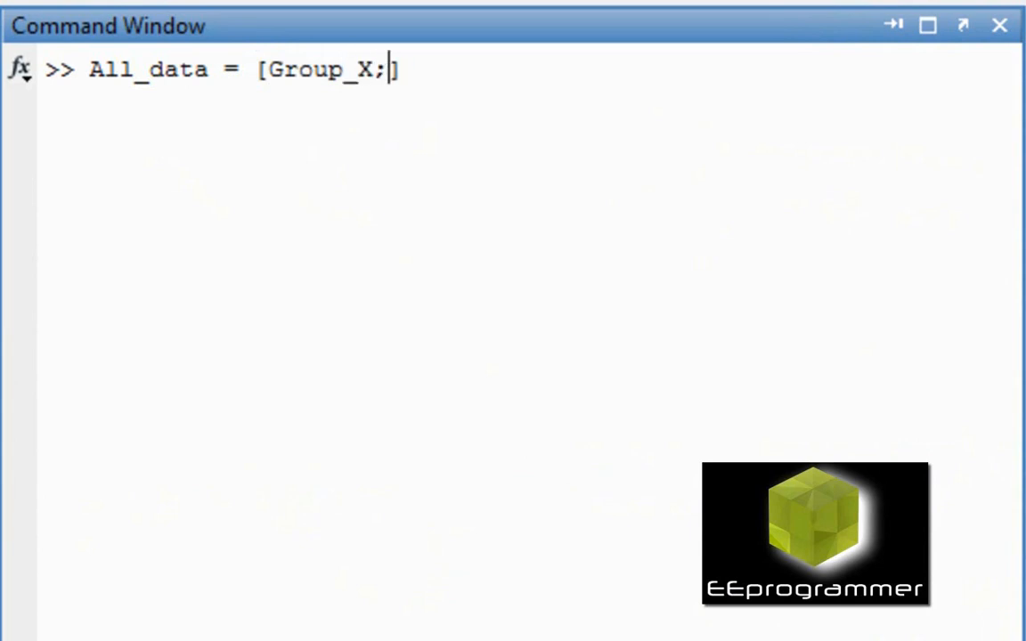
pyautogui.write('Gr')
pyautogui.press('Tab')
pyautogui.write('oup')
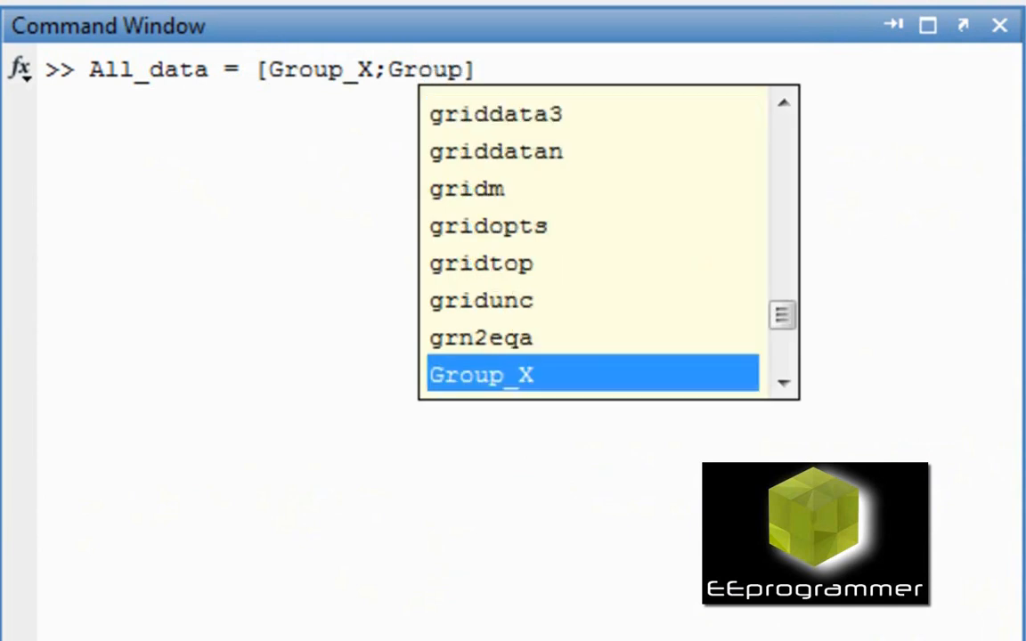
pyautogui.press('Down')
pyautogui.press('Return')
pyautogui.press('End')
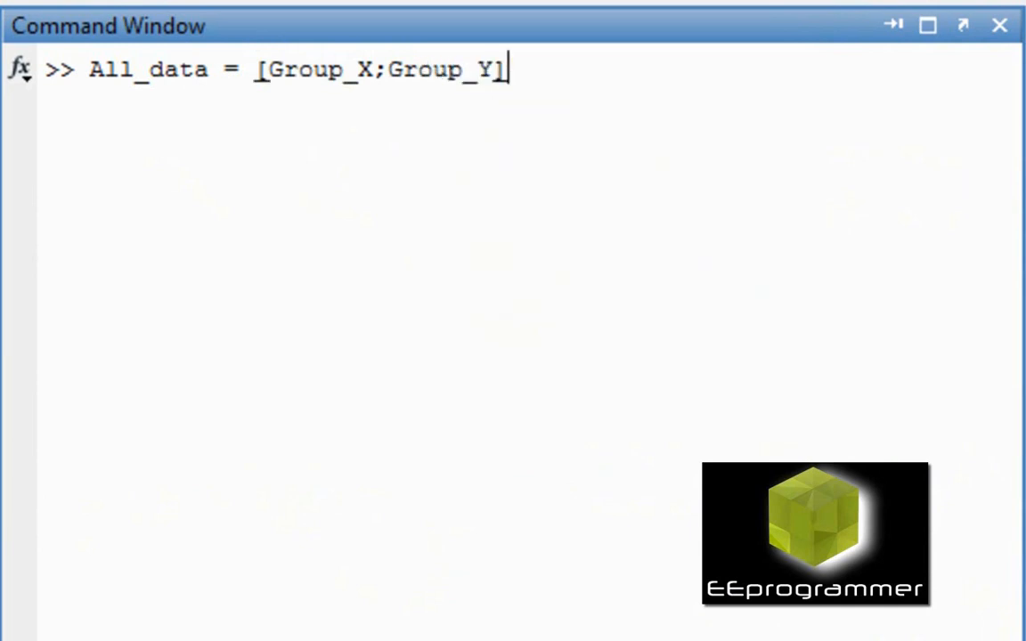
pyautogui.write(';')
pyautogui.press('Return')
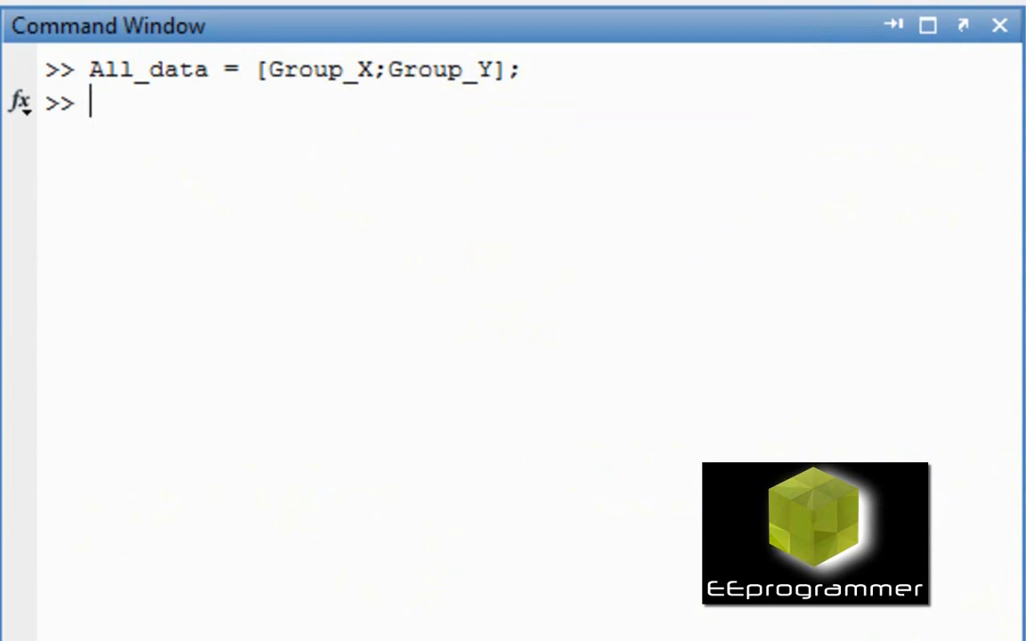
pyautogui.write('All')
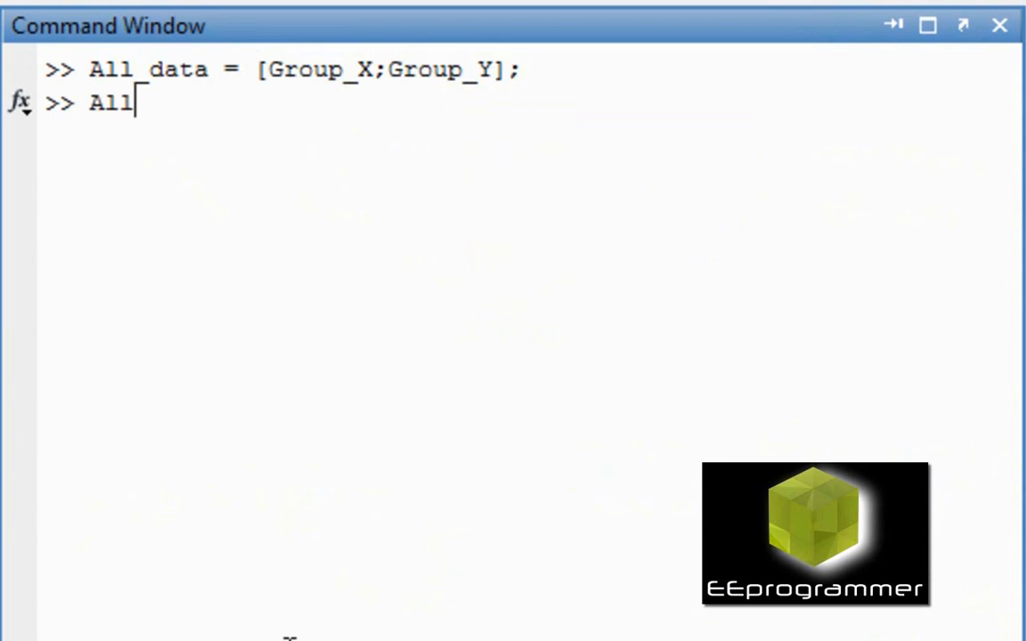
pyautogui.write('_data la')
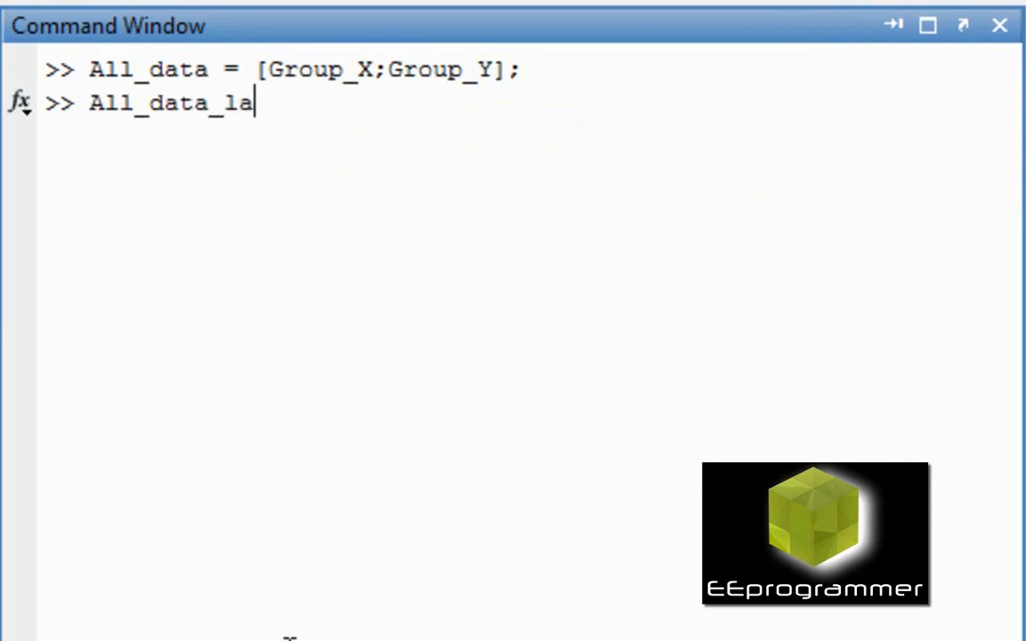
pyautogui.write('bd')
# Step: Initialise All_data_label = []; and start a for loop over 1:length(All_data)
pyautogui.press('BackSpace')
pyautogui.write('el = []')
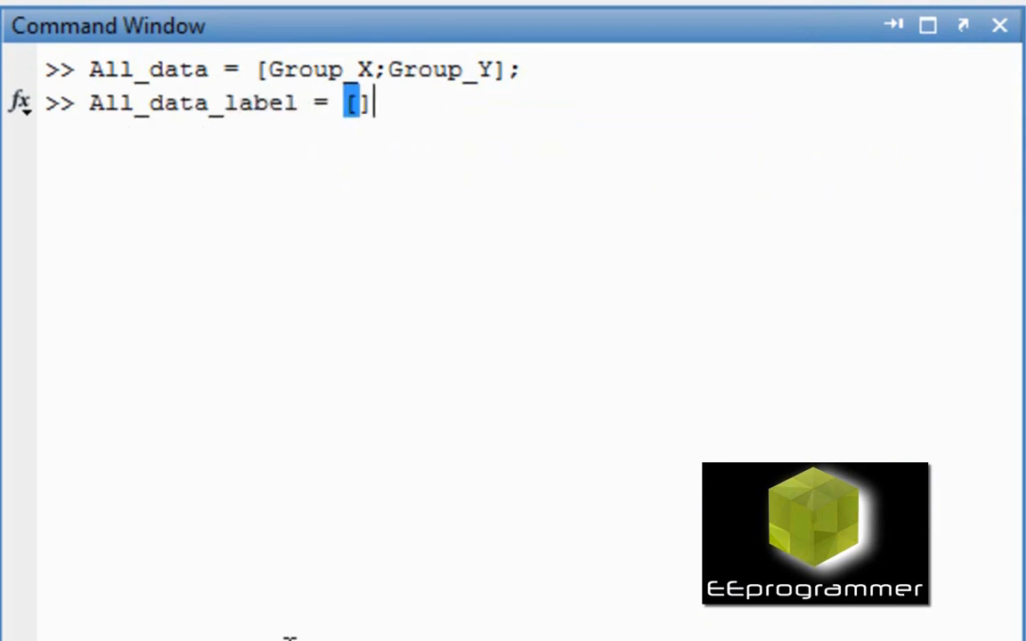
pyautogui.write(';')
pyautogui.press('Return')
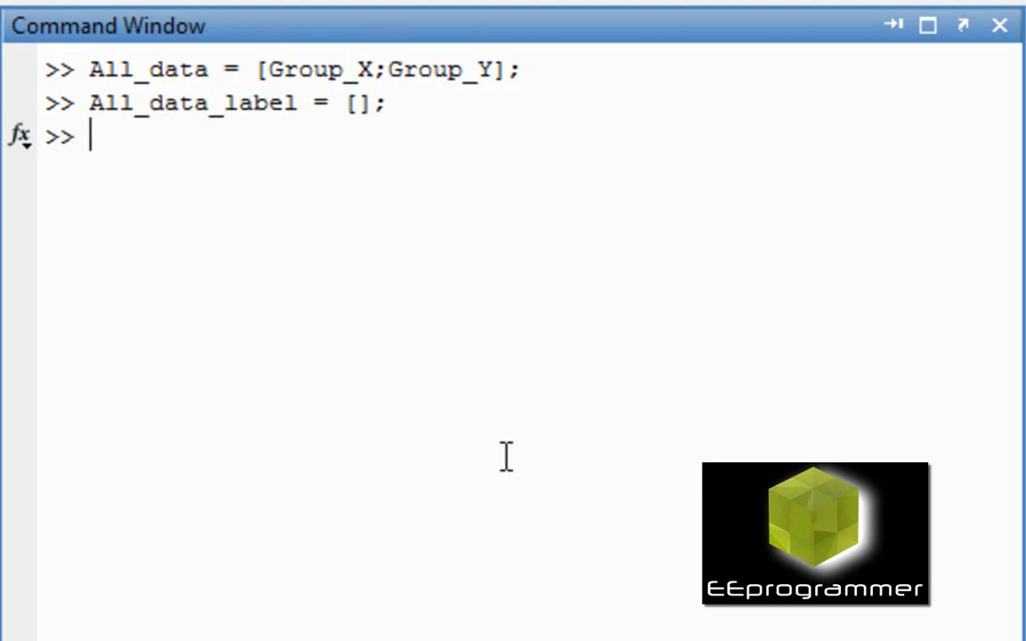
pyautogui.write('for k')
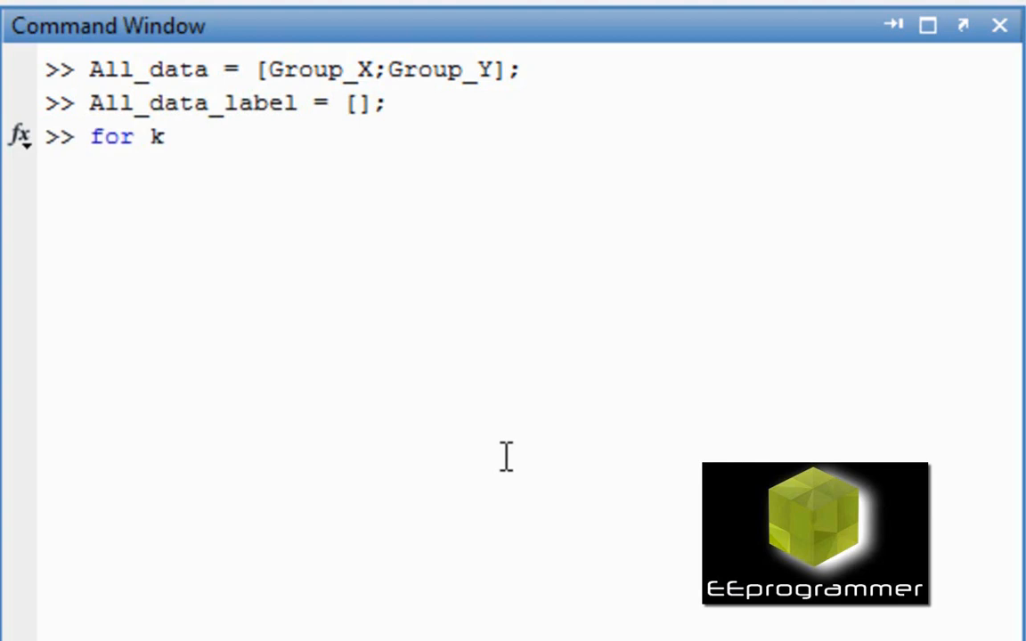
pyautogui.write(' = 1:lengt')
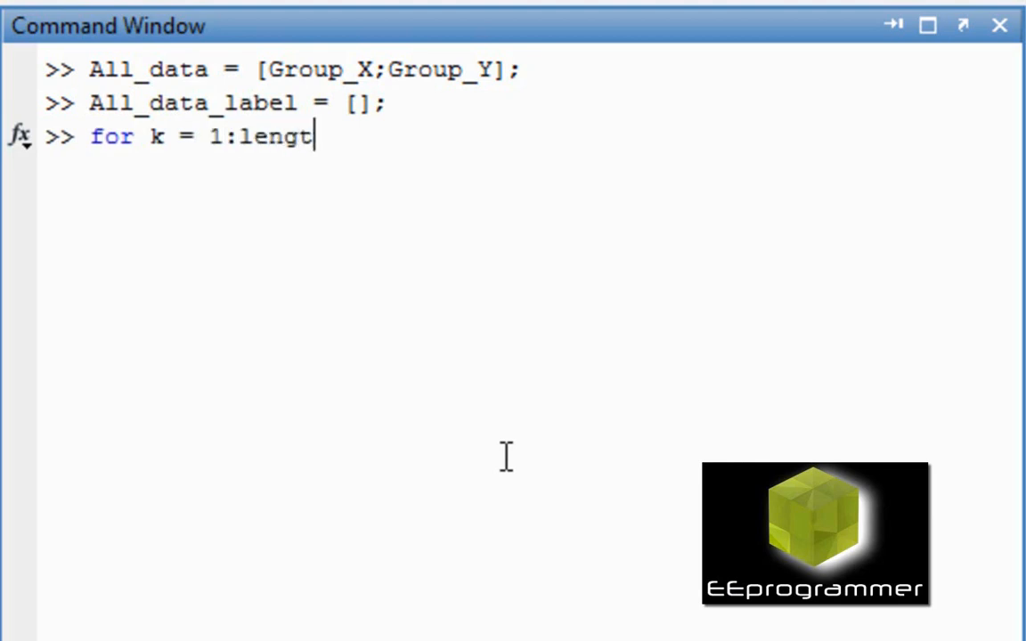
pyautogui.write('h()')
pyautogui.press('Left')
pyautogui.write('All')
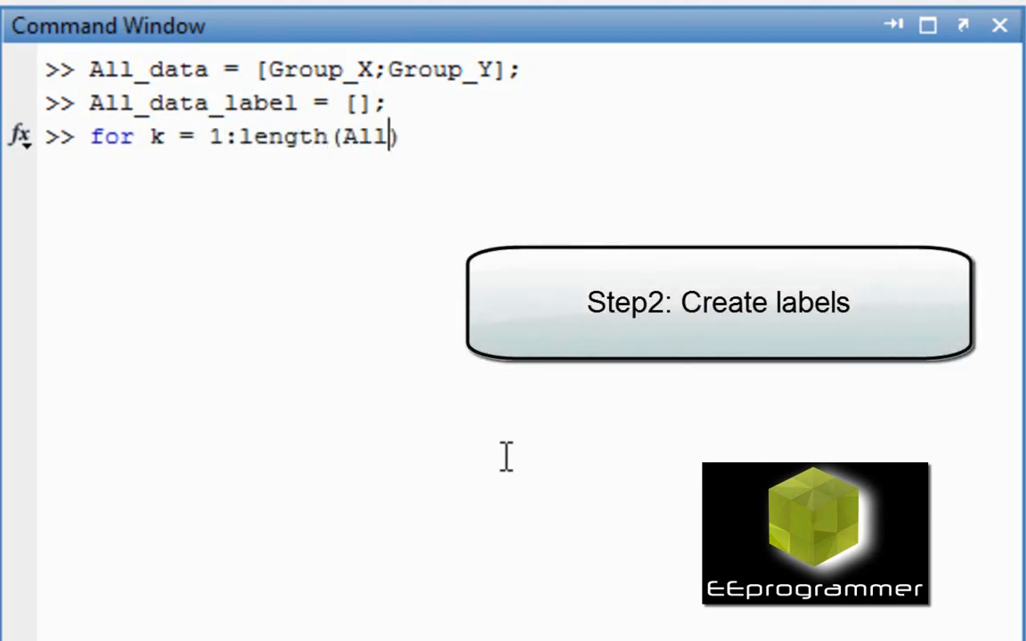
pyautogui.write('_Dat')
pyautogui.press('BackSpace')
pyautogui.press('BackSpace')
pyautogui.press('BackSpace')
pyautogui.write('data')
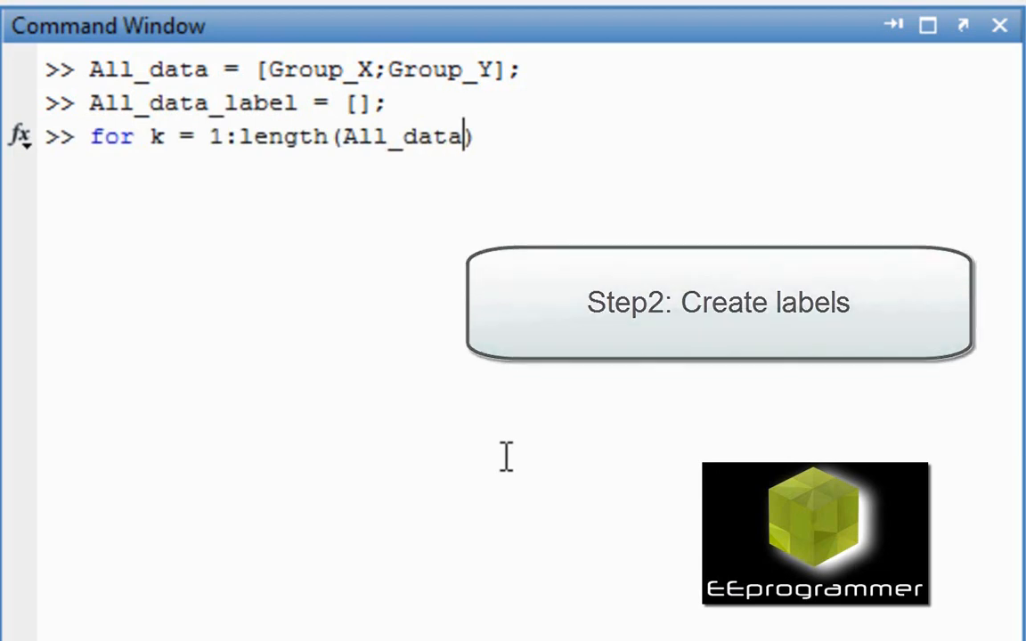
pyautogui.press('Right')
pyautogui.press('Return')
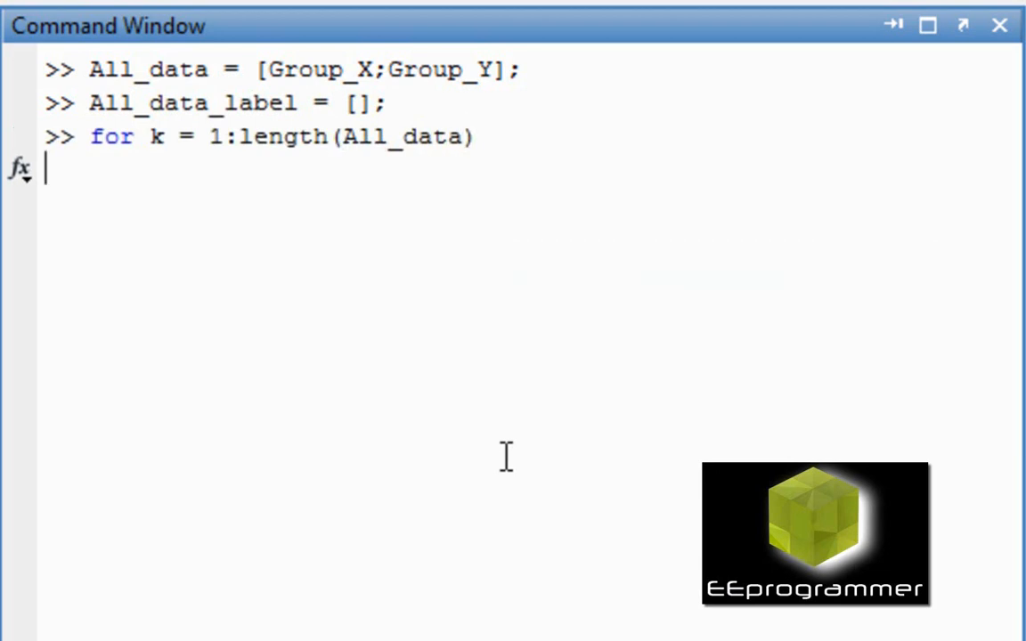
pyautogui.write('if k<')
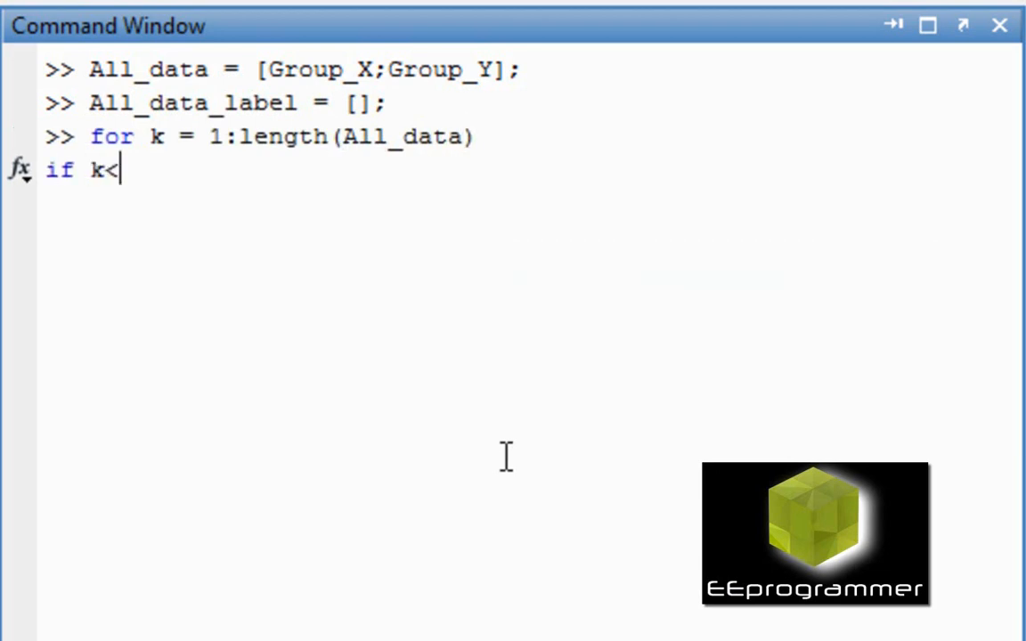
pyautogui.write('=length')
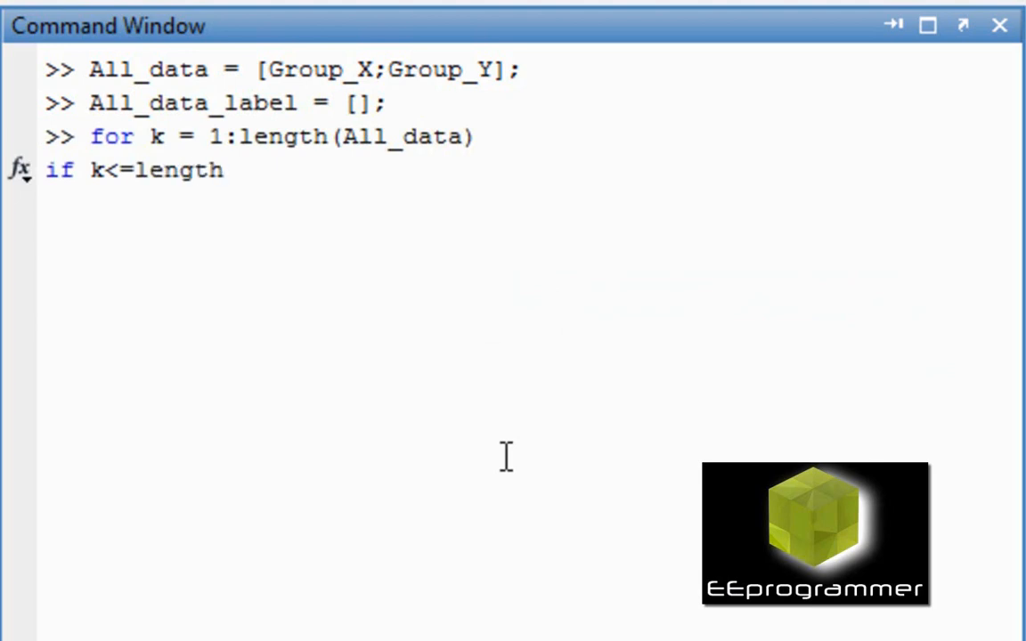
pyautogui.write('()')
# Step: Add the if k<=length(Group_X) branch appending 'X' to All_data_label
pyautogui.press('Left')
pyautogui.write('Group_')
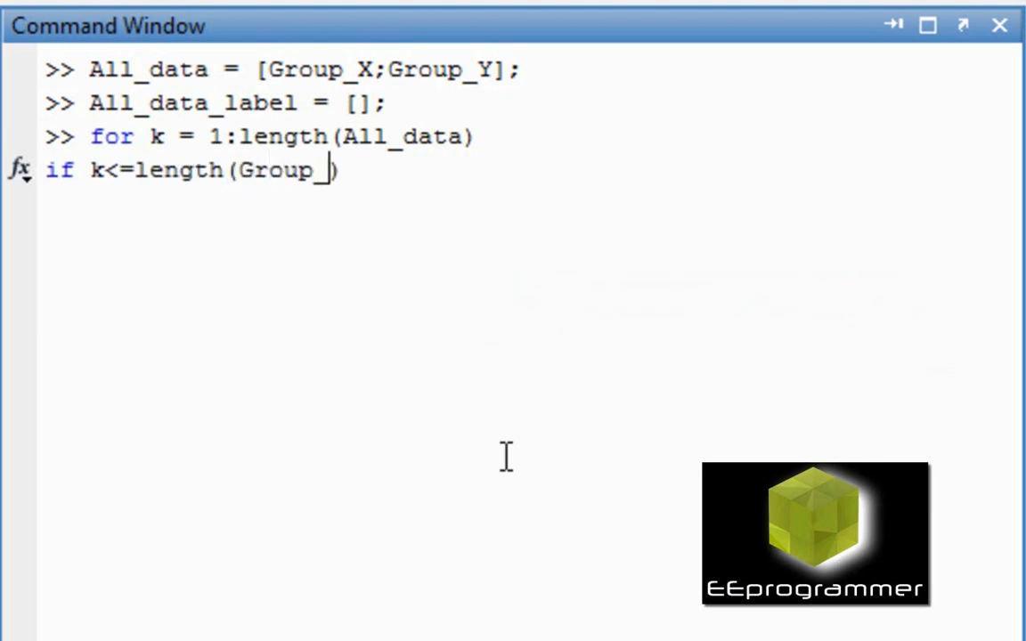
pyautogui.write('X')
pyautogui.press('Right')
pyautogui.press('Return')
pyautogui.write('All_data')
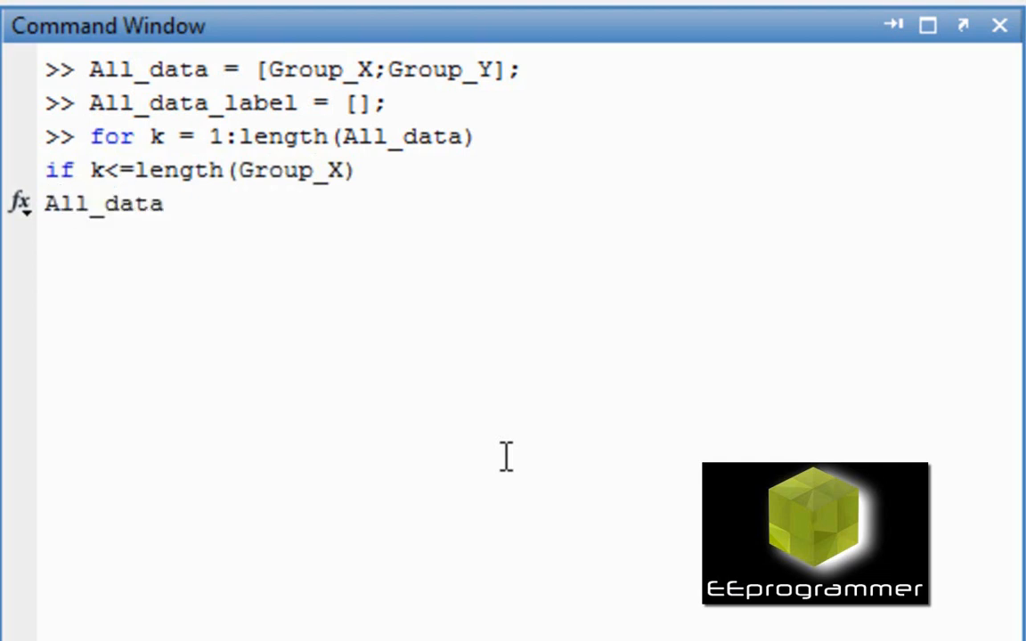
pyautogui.write('_label = []')
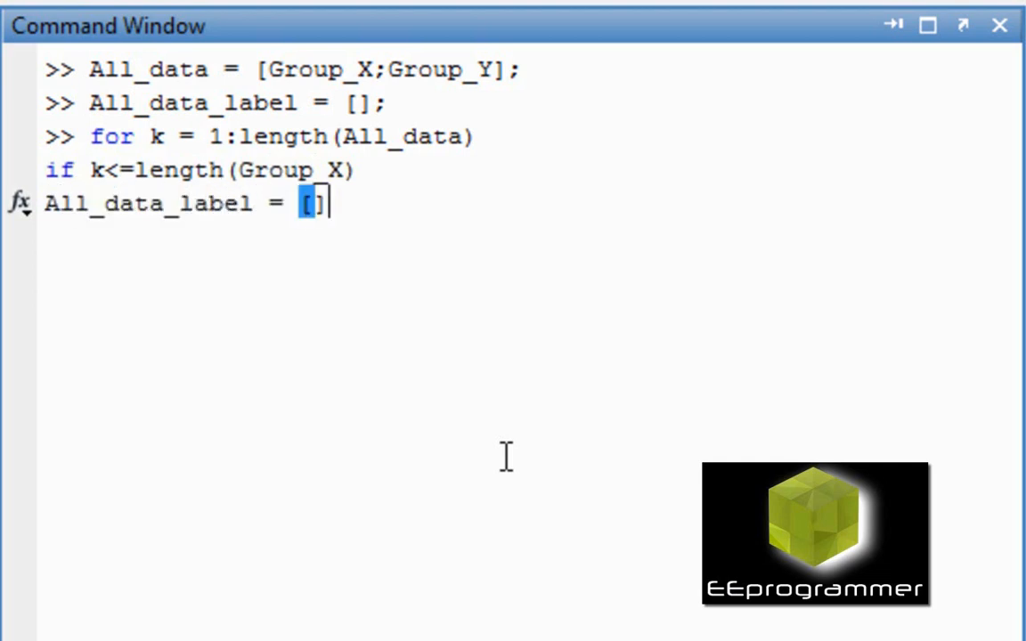
pyautogui.press('Left')
pyautogui.write('All_data')
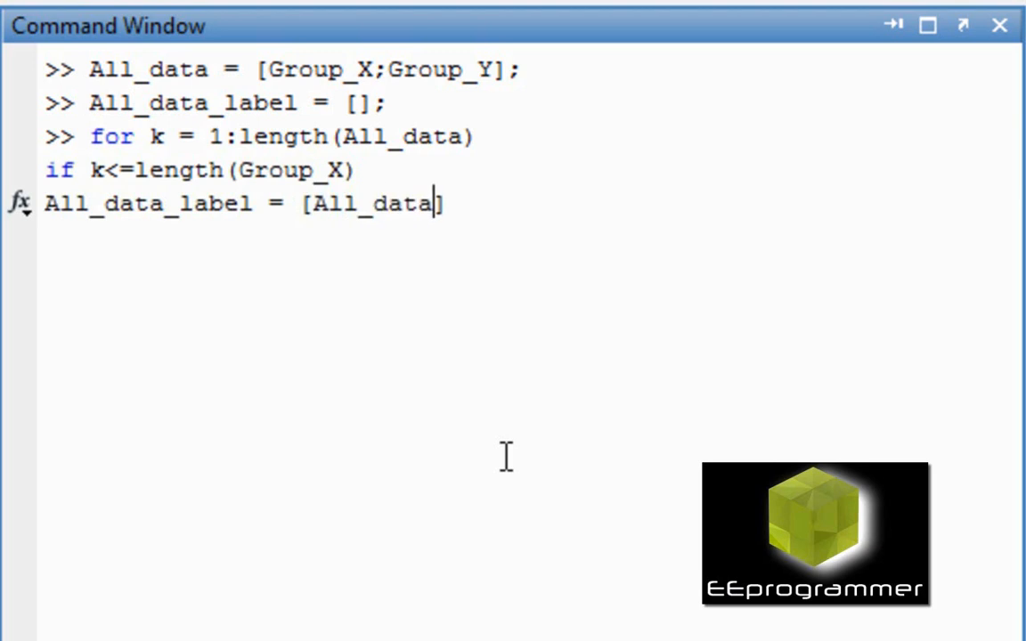
pyautogui.write('_labd')
pyautogui.press('BackSpace')
pyautogui.write('el')
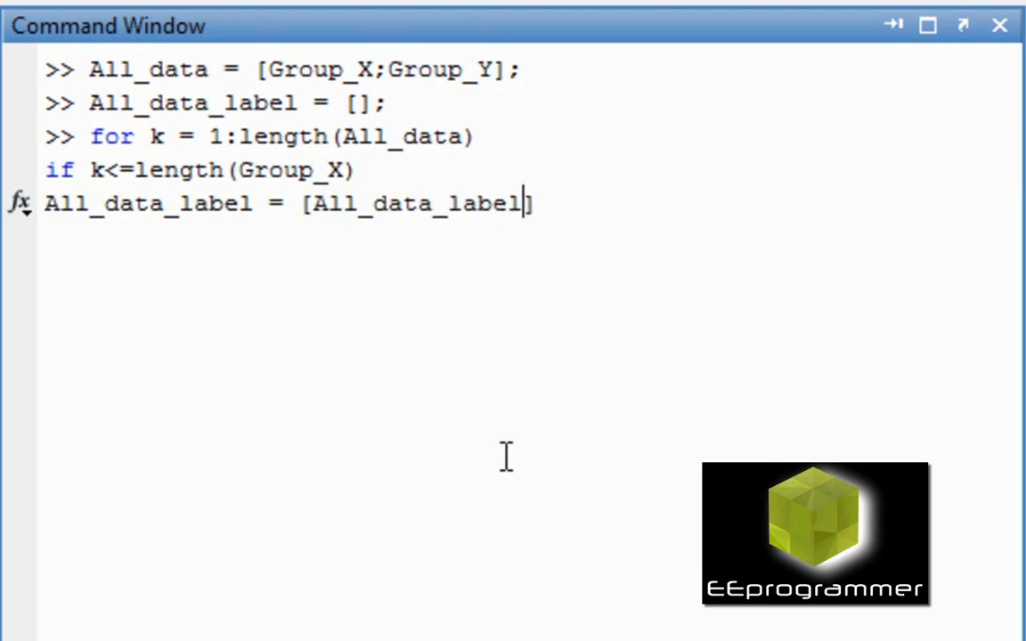
pyautogui.write(',')
pyautogui.press('BackSpace')
pyautogui.write(';')
pyautogui.write(" ''")
pyautogui.press('Left')
pyautogui.write('X')
pyautogui.press('Right')
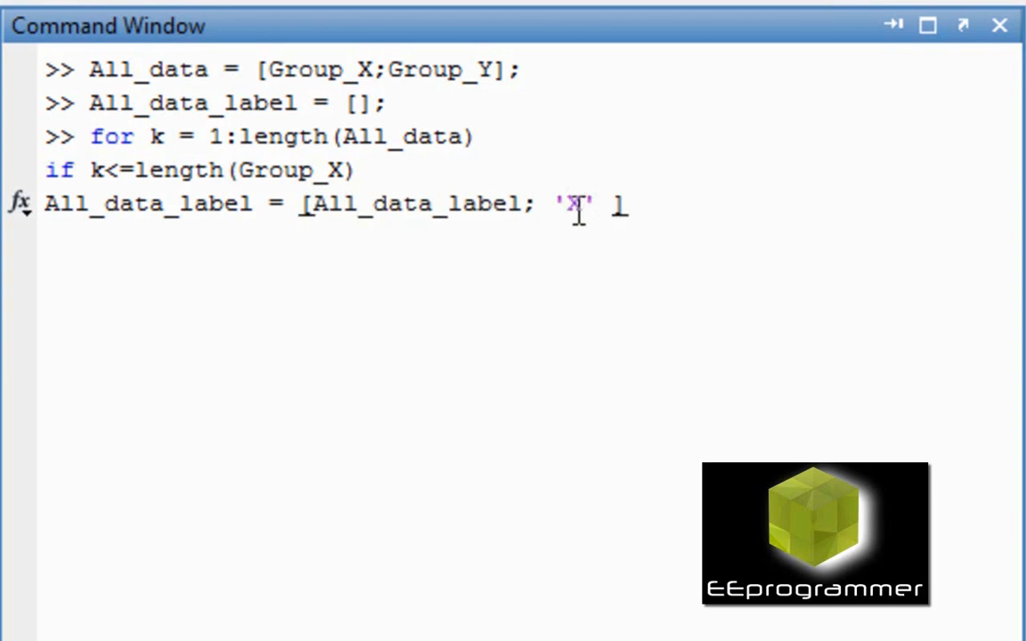
pyautogui.press('End')
pyautogui.write(';')
pyautogui.press('Return')
pyautogui.write('else')
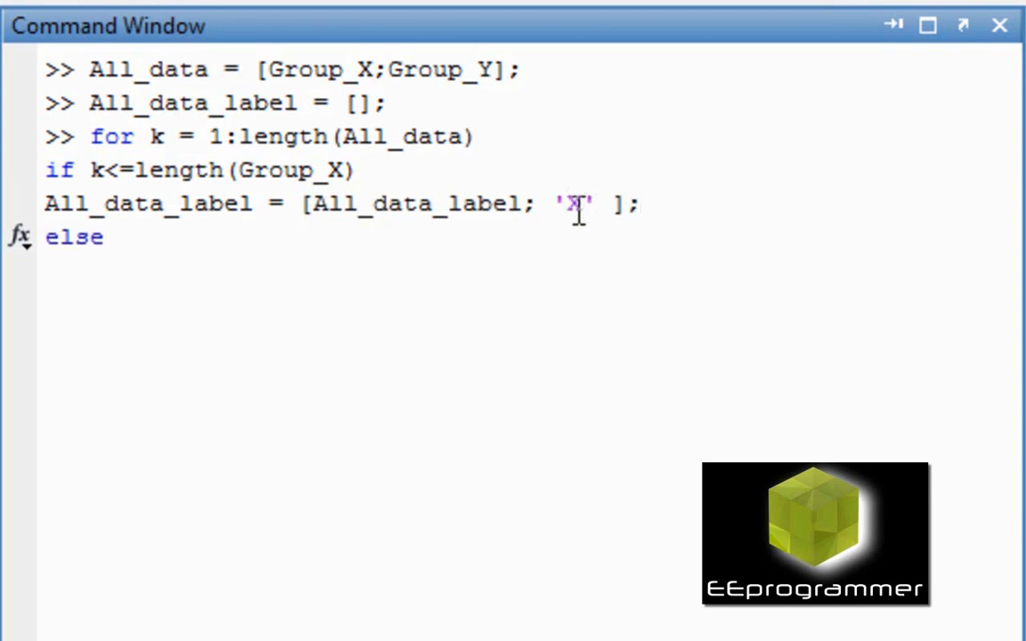
# Step: Add the else branch appending 'Y', close with end, end, and run the labelling loop
pyautogui.press('Return')
pyautogui.write("All_data_label = [All_data_label; 'X' ];")
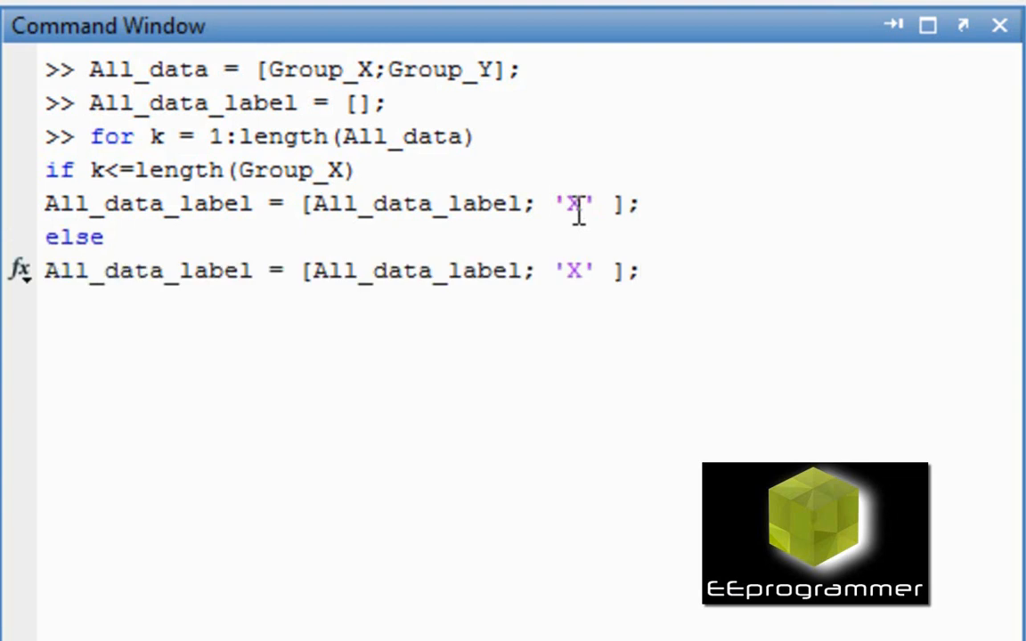
pyautogui.press('Left')
pyautogui.press('Left')
pyautogui.press('Left')
pyautogui.hotkey('shift', 'Left')
pyautogui.write('Y')
pyautogui.press('End')
pyautogui.press('Return')
pyautogui.write('end')
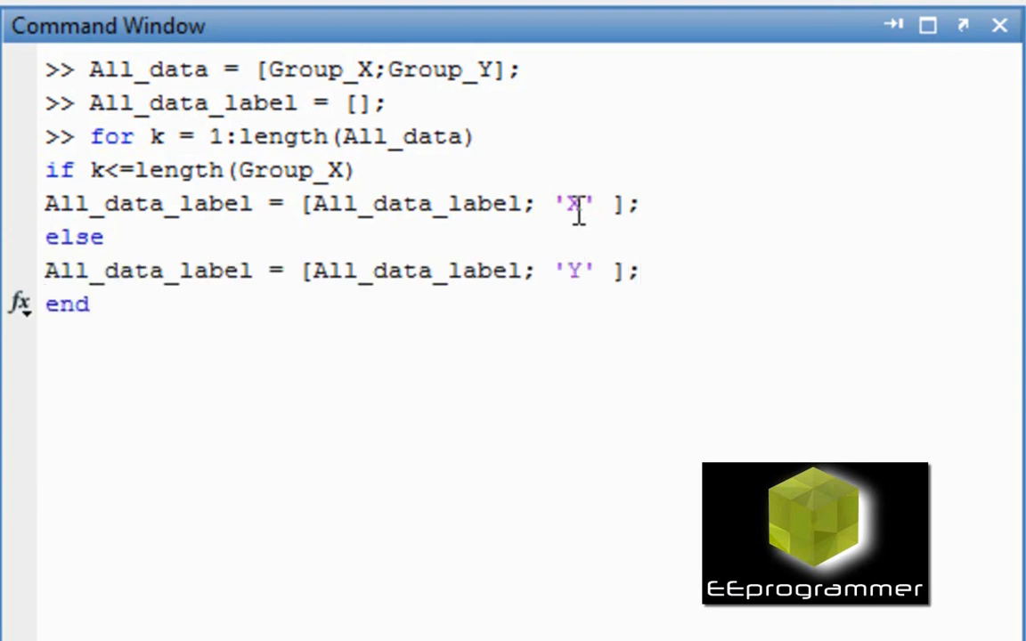
pyautogui.press('Return')
pyautogui.write('end')
pyautogui.press('Return')
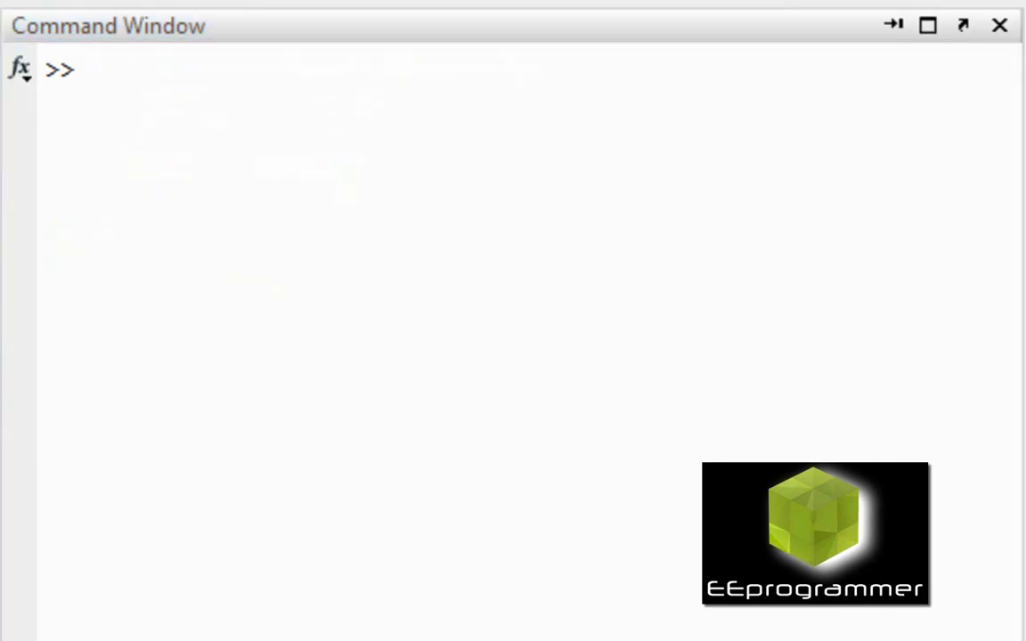
pyautogui.write('t')
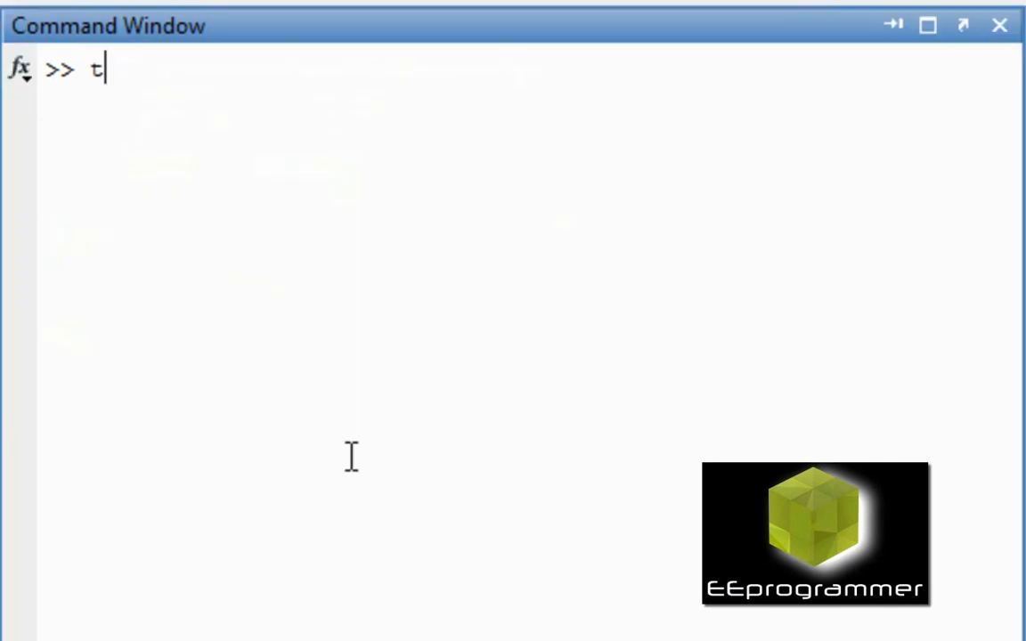
pyautogui.write('esting_ind = ')
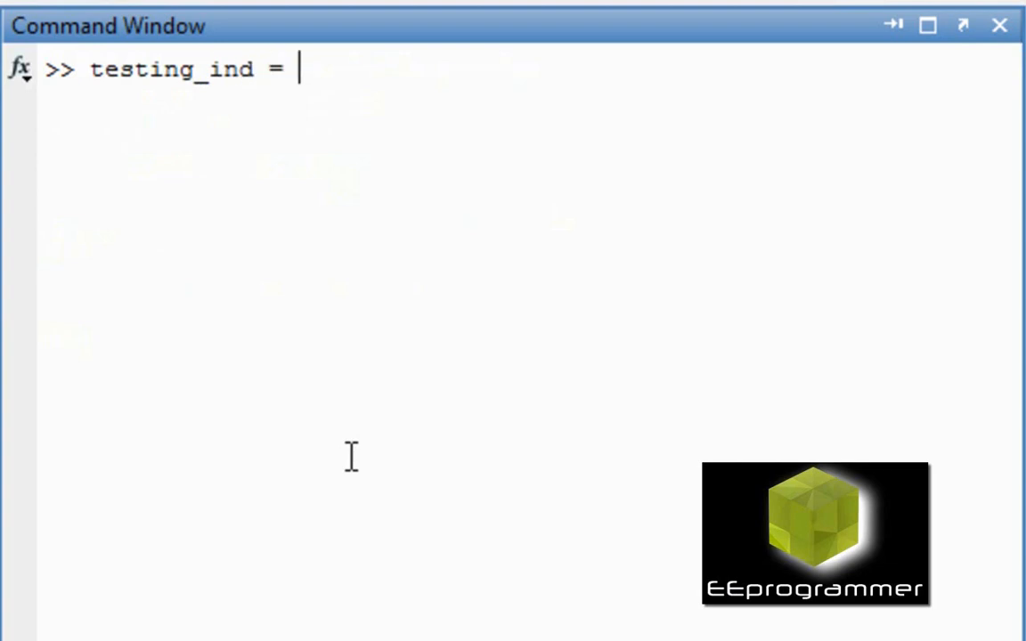
pyautogui.write('[]l')
# Step: Initialise testing_ind = []; and start a for loop over 1:length(All_data)
pyautogui.press('Return')
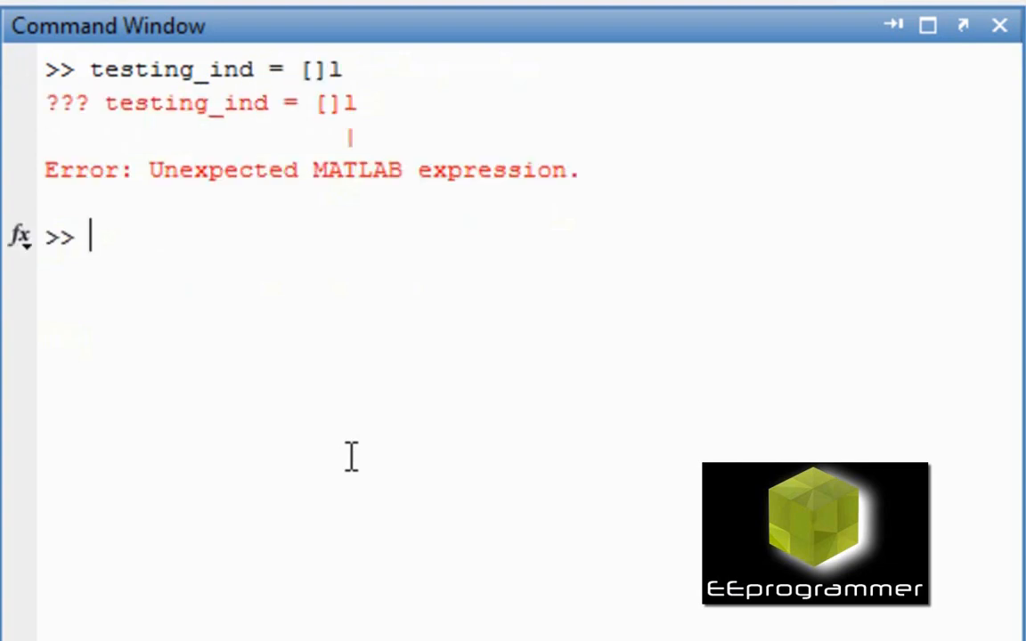
pyautogui.write('testing_ind = [];')
pyautogui.press('Return')
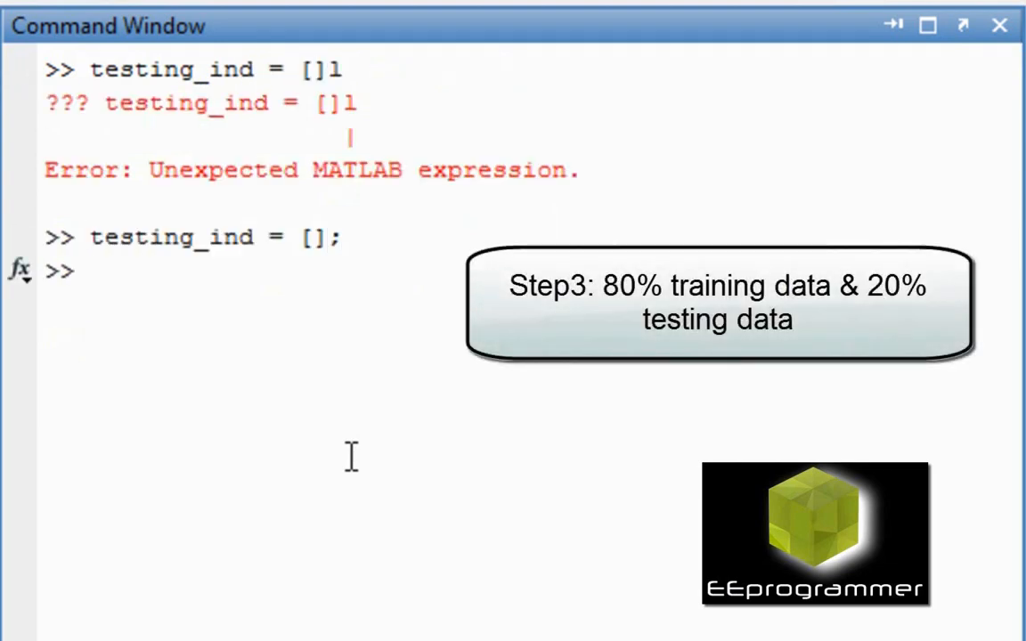
pyautogui.write('for i = ')
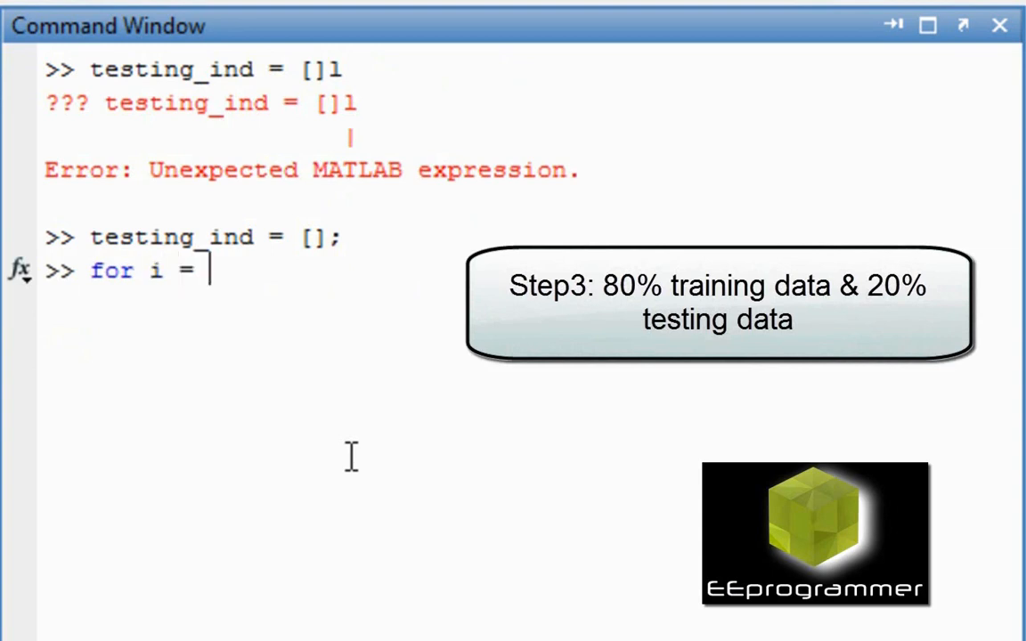
pyautogui.write('1:length')
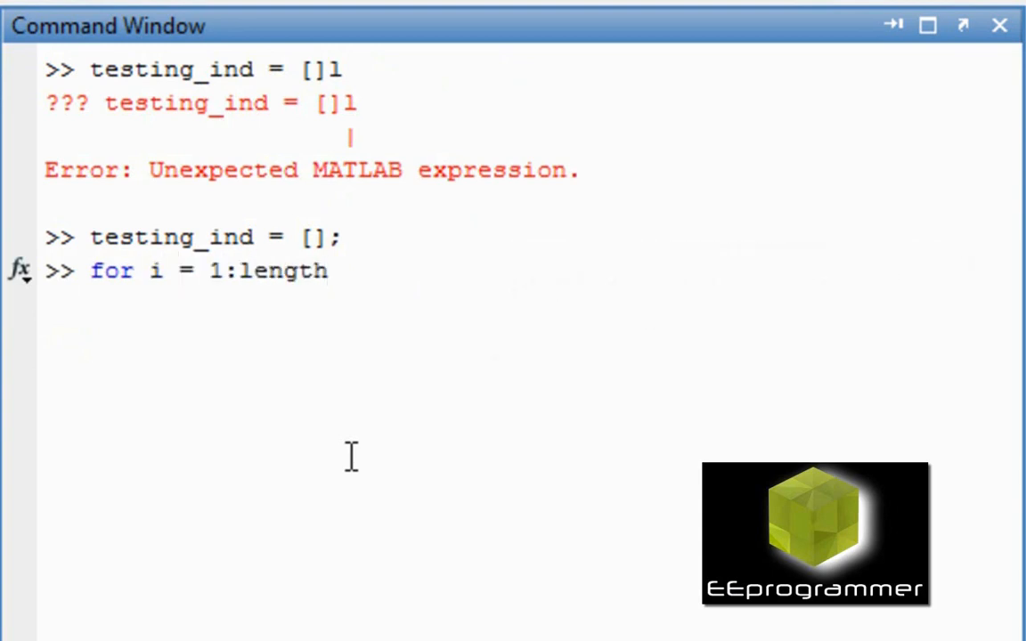
pyautogui.write('()')
pyautogui.press('Left')
pyautogui.write('All_d')
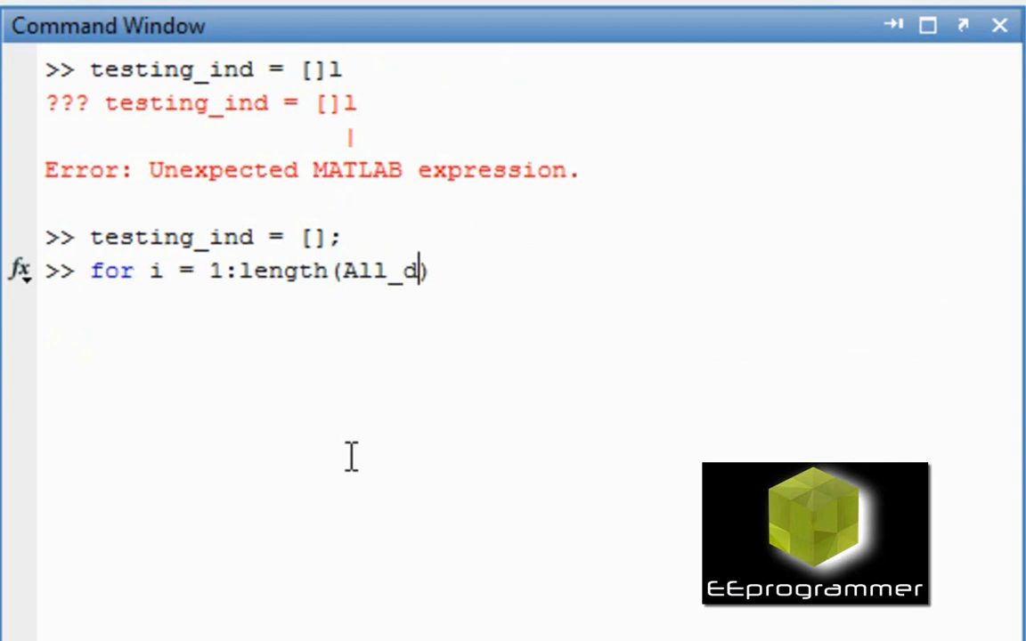
pyautogui.write('ata')
pyautogui.press('End')
pyautogui.press('Return')
pyautogui.write('if ran')
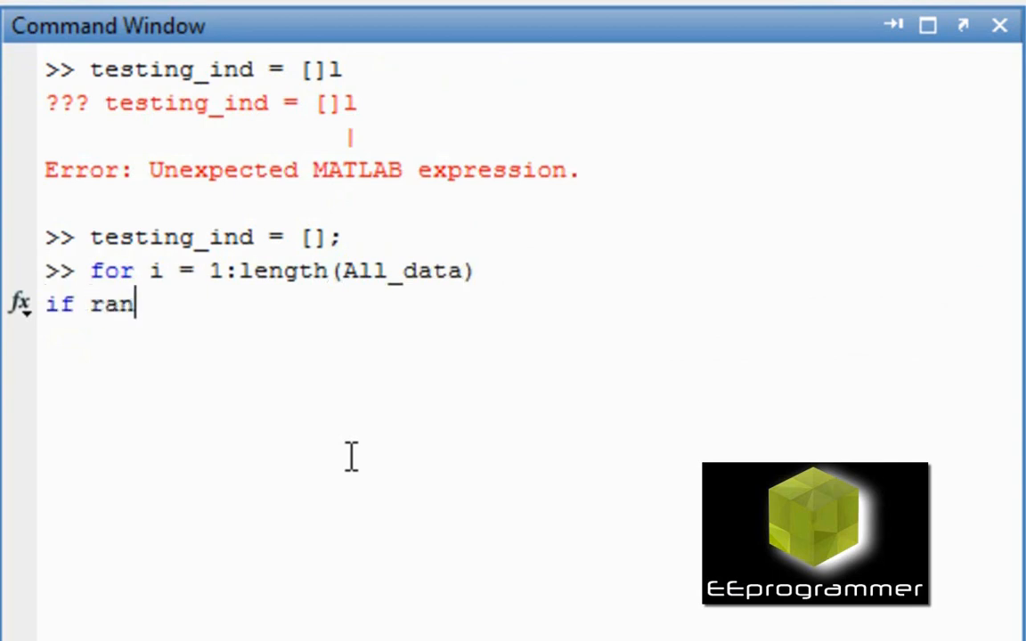
pyautogui.write('d>0.8')
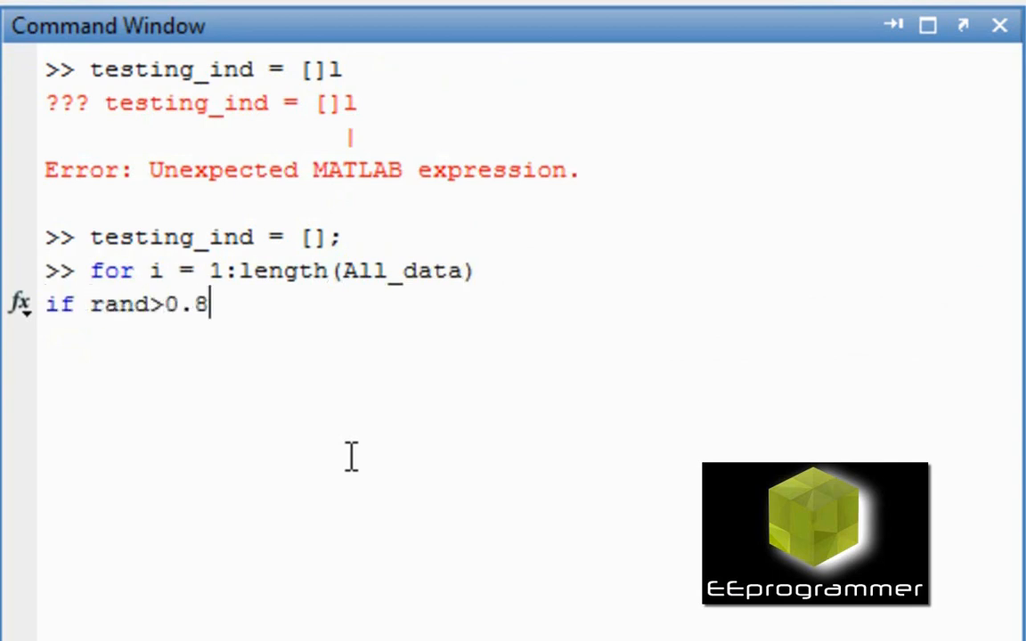
# Step: Append i to testing_ind when rand>0.8, close the if and loop, and run it
pyautogui.press('Return')
pyautogui.write('testing_')
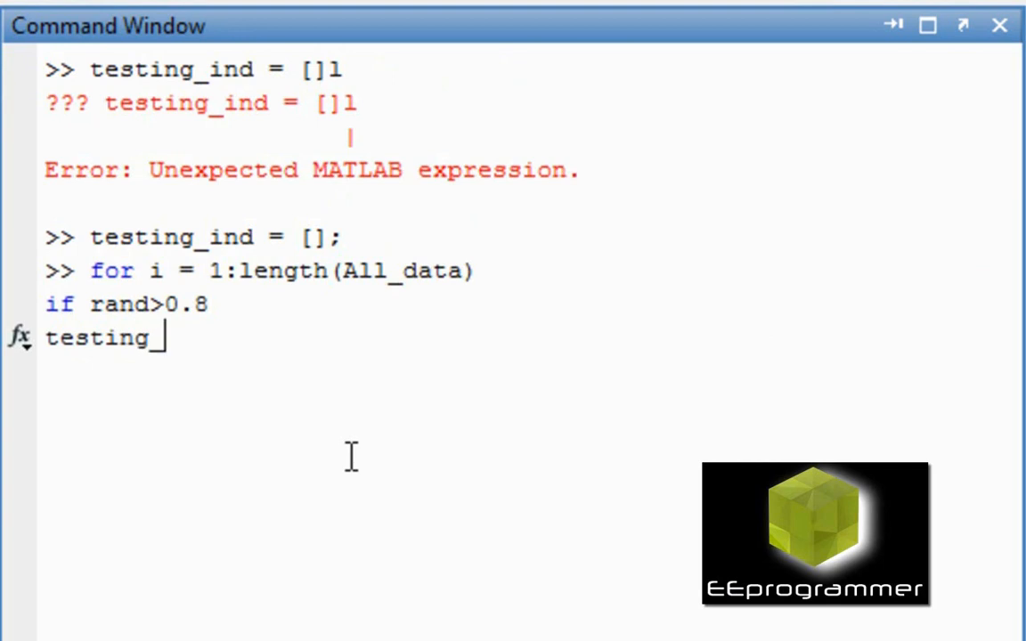
pyautogui.write('ind = []')
pyautogui.press('Left')
pyautogui.write('testi')
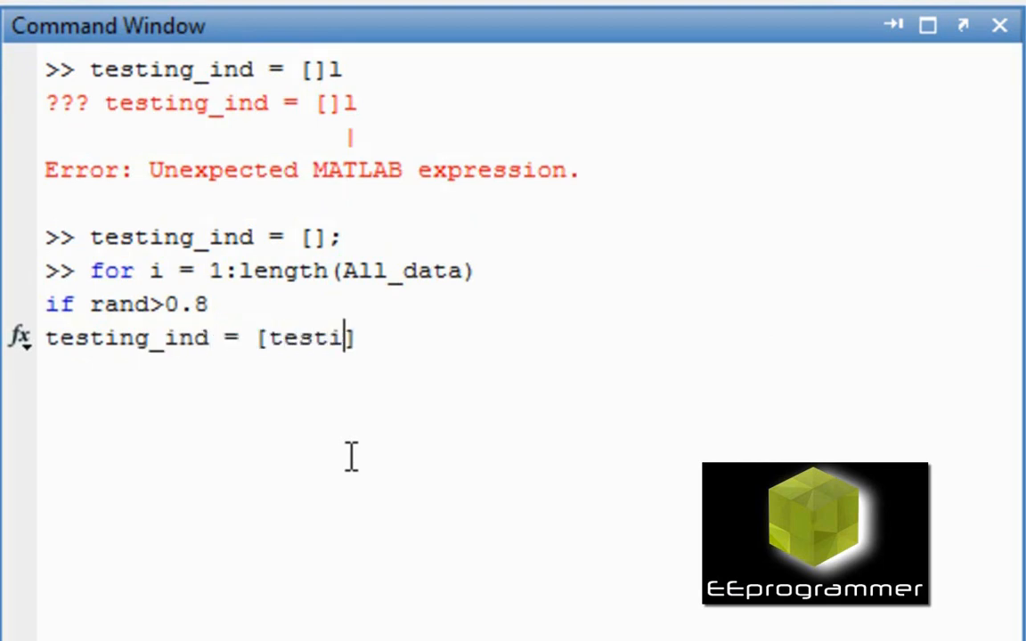
pyautogui.write('ng_ind,i')
pyautogui.press('End')
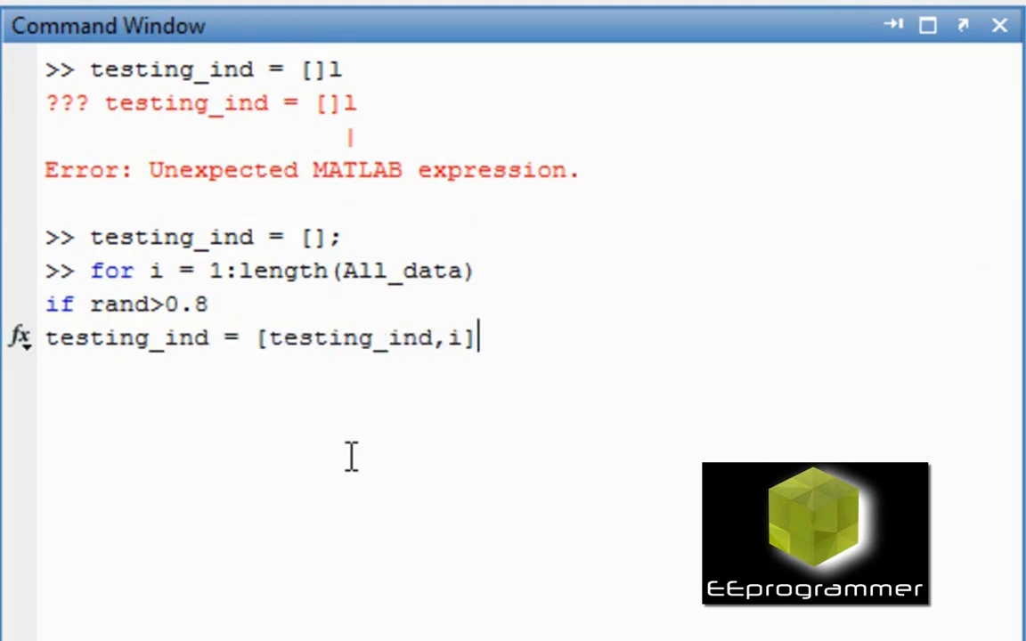
pyautogui.write(';')
pyautogui.press('Return')
pyautogui.write('end')
pyautogui.press('Return')
pyautogui.write('end')
pyautogui.press('Return')
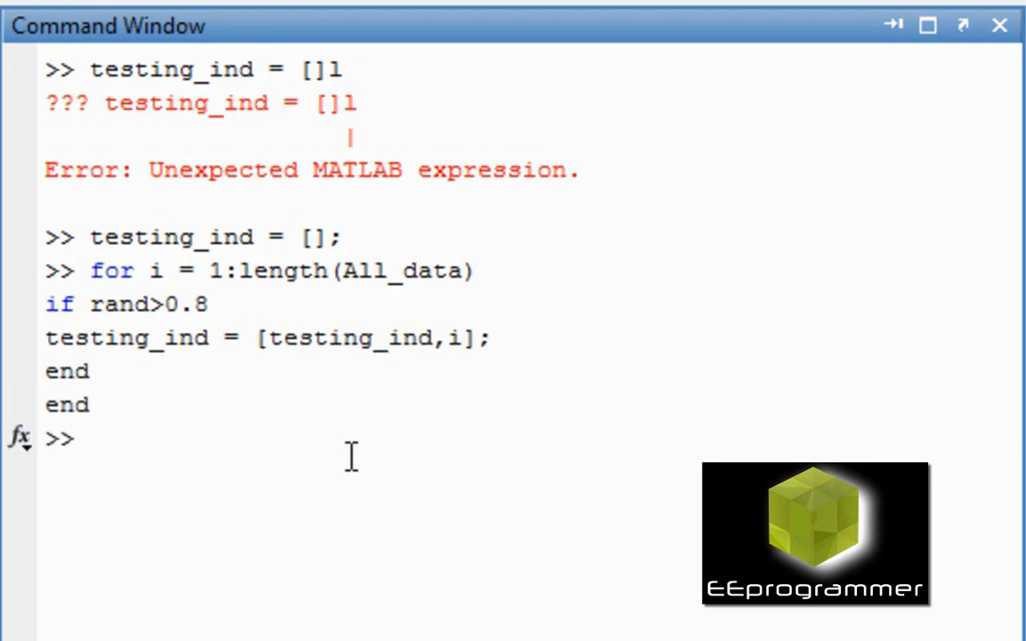
pyautogui.write('traing')
# Step: Run training_ind = setxor(1:length(All_data),testing_ind); then clc
pyautogui.press('BackSpace')
pyautogui.write('ing_')
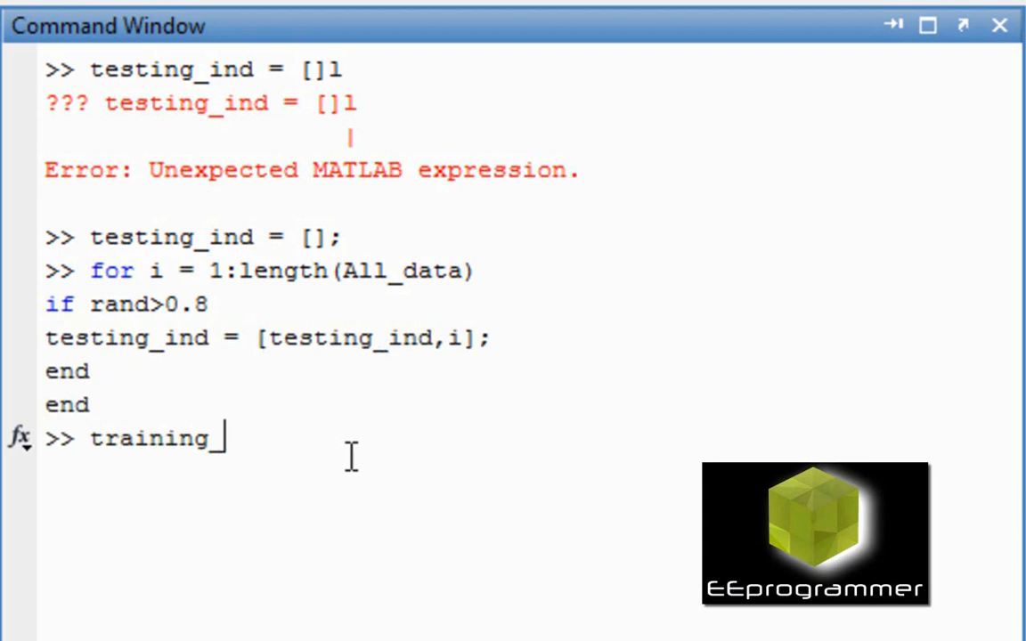
pyautogui.write('ind = setxor')
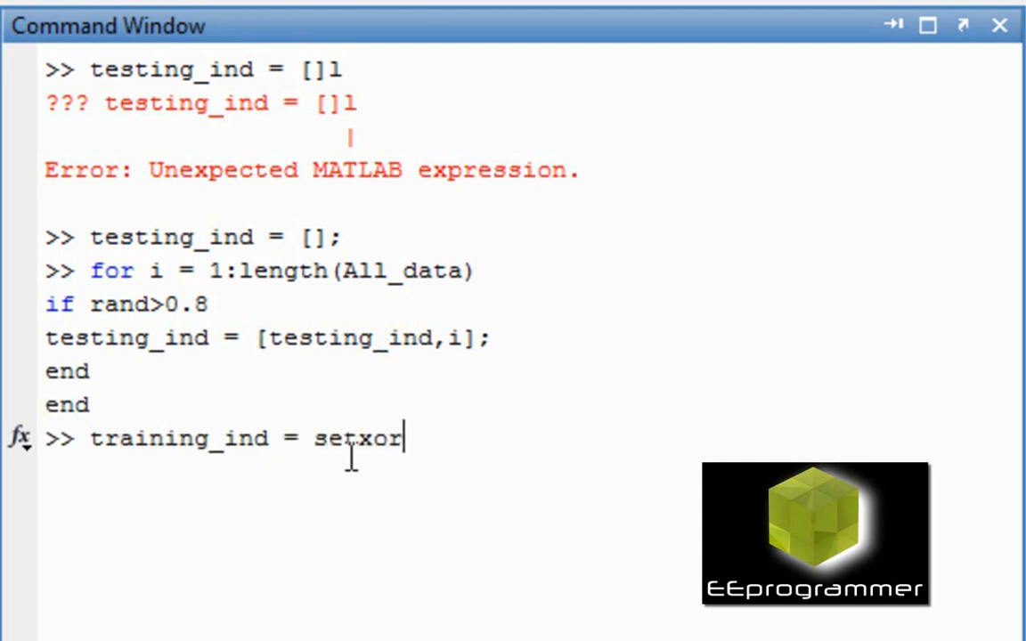
pyautogui.write('()')
pyautogui.press('Left')
pyautogui.write('1:le')
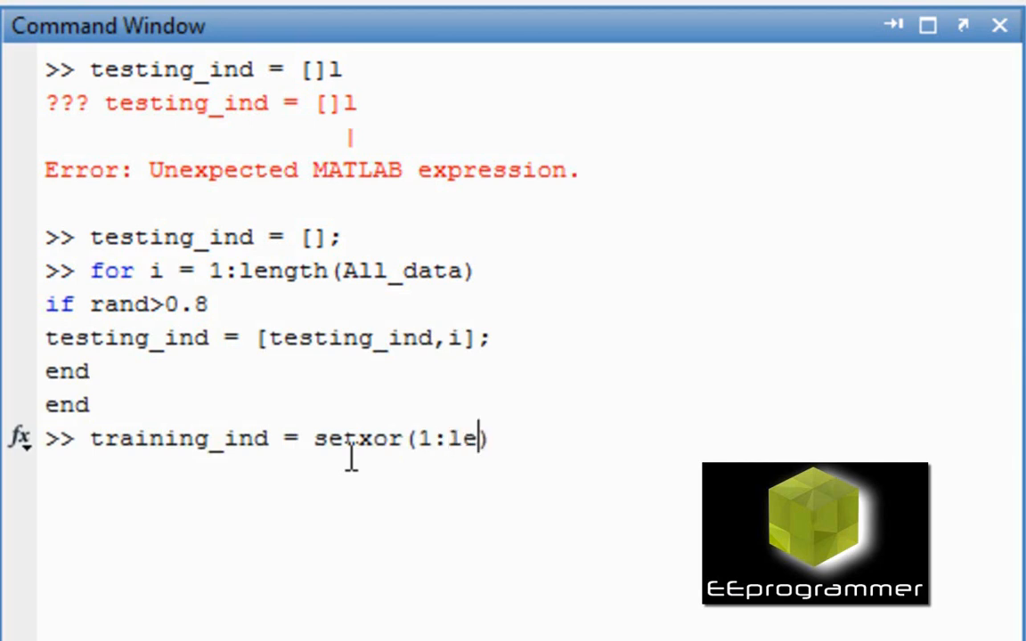
pyautogui.write('ngth()')
pyautogui.press('Left')
pyautogui.write('All')
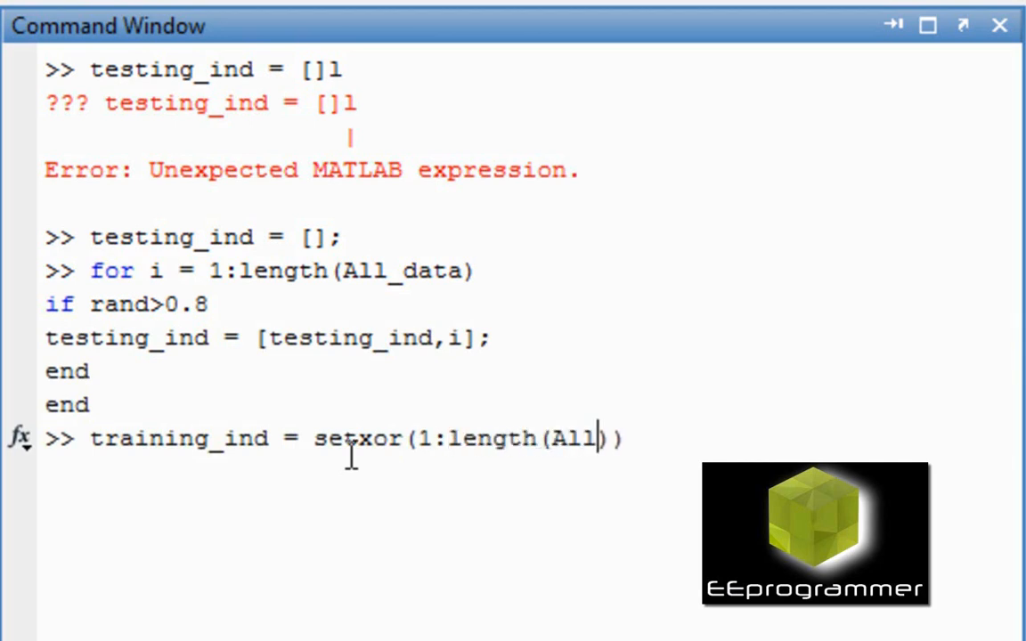
pyautogui.write('_data),')
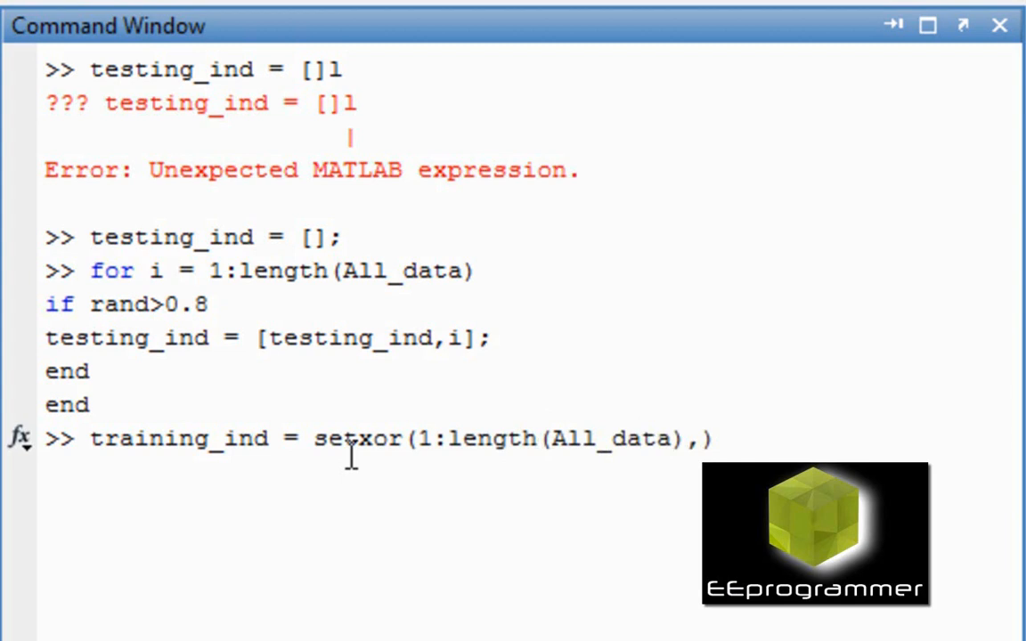
pyautogui.write('testi')
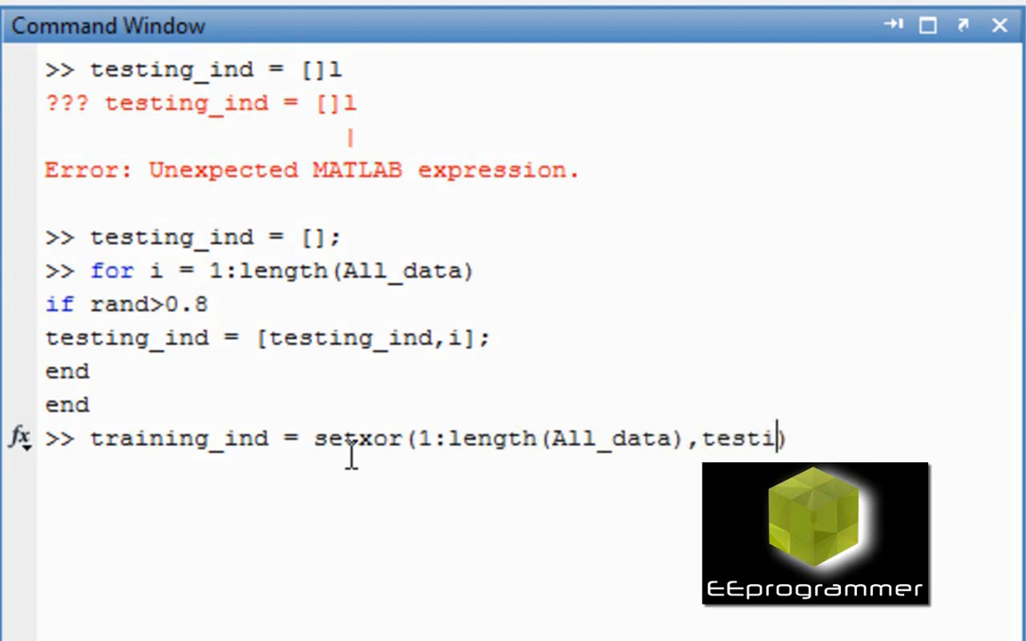
pyautogui.write('ng_ind);')
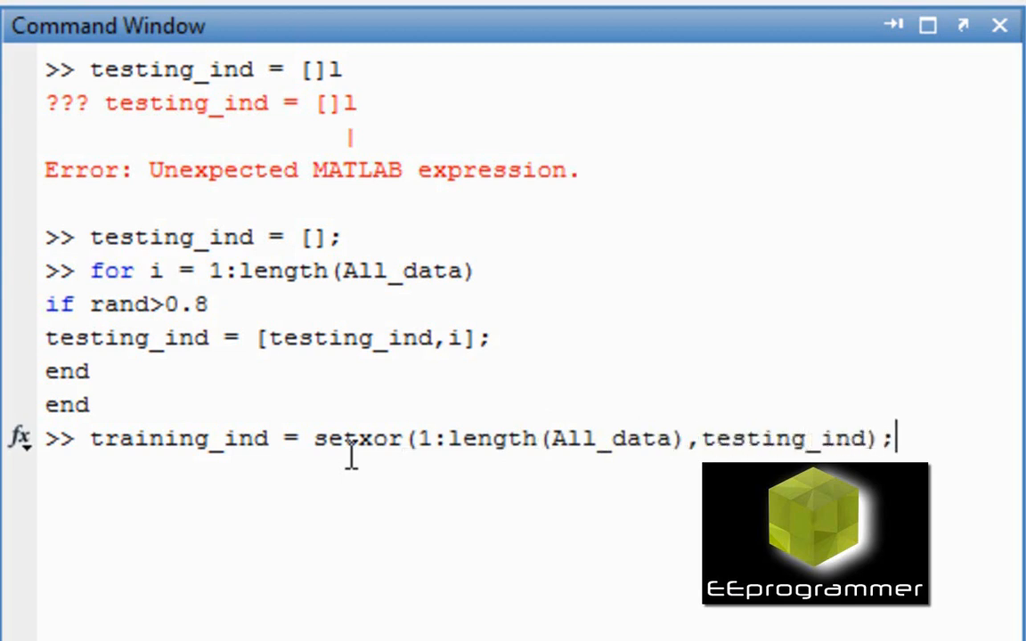
pyautogui.press('Return')
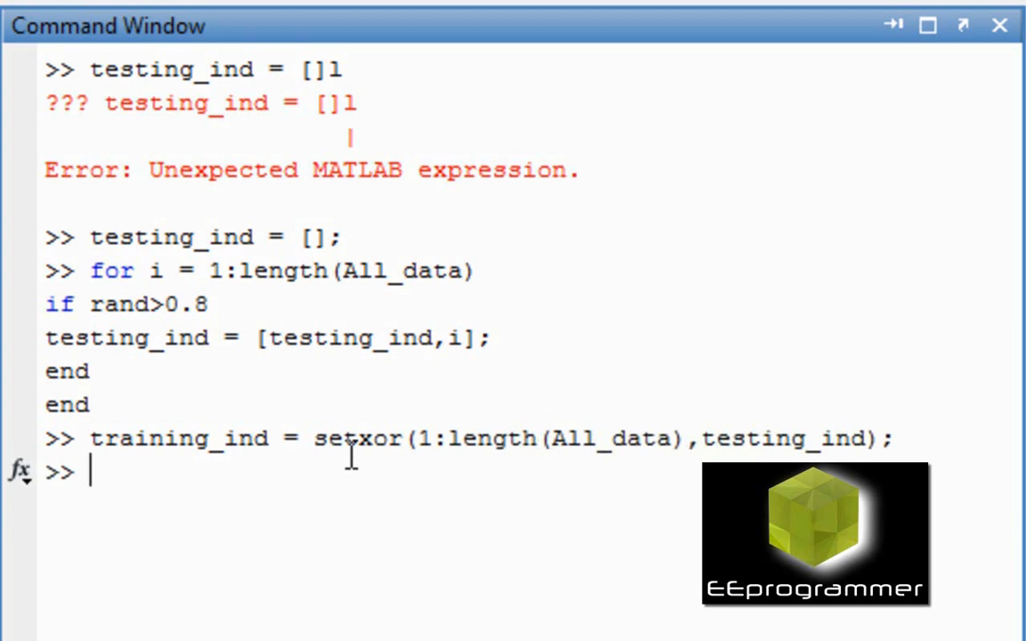
pyautogui.write('clc')
pyautogui.press('Return')
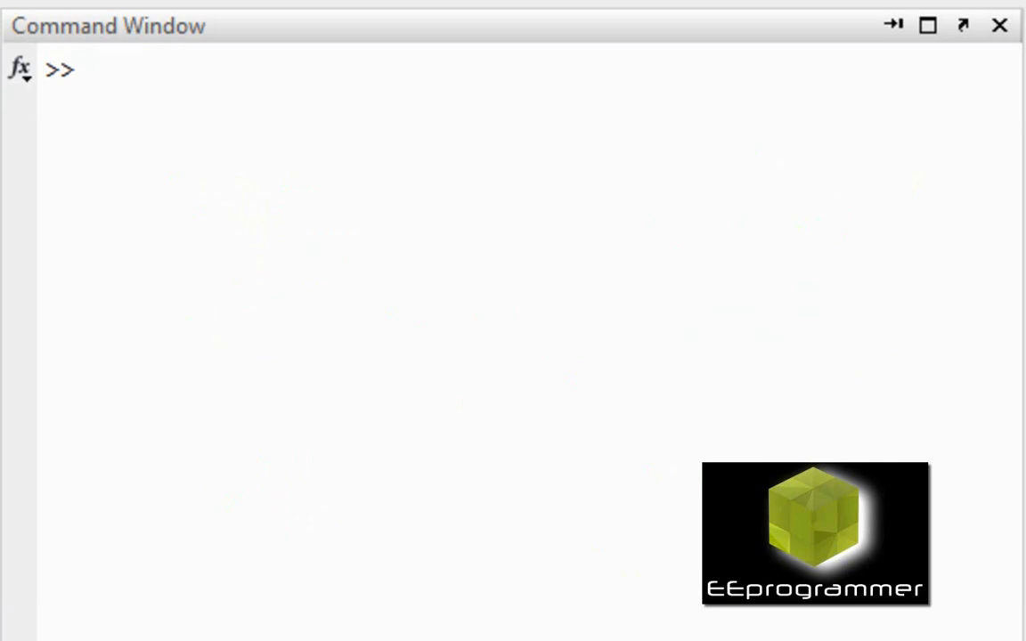
# Step: Run [ldaClass,err,P,logp,coeff] = classify(...,'linear') on testing rows trained with training rows and labels
pyautogui.hotkey('ctrl', 'v')
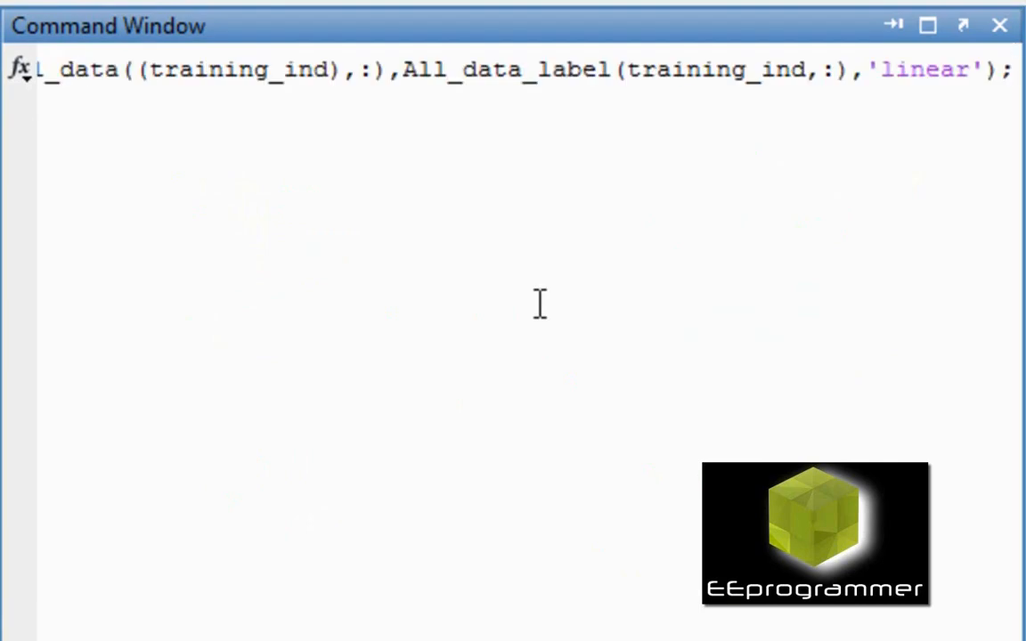
pyautogui.press('Home')
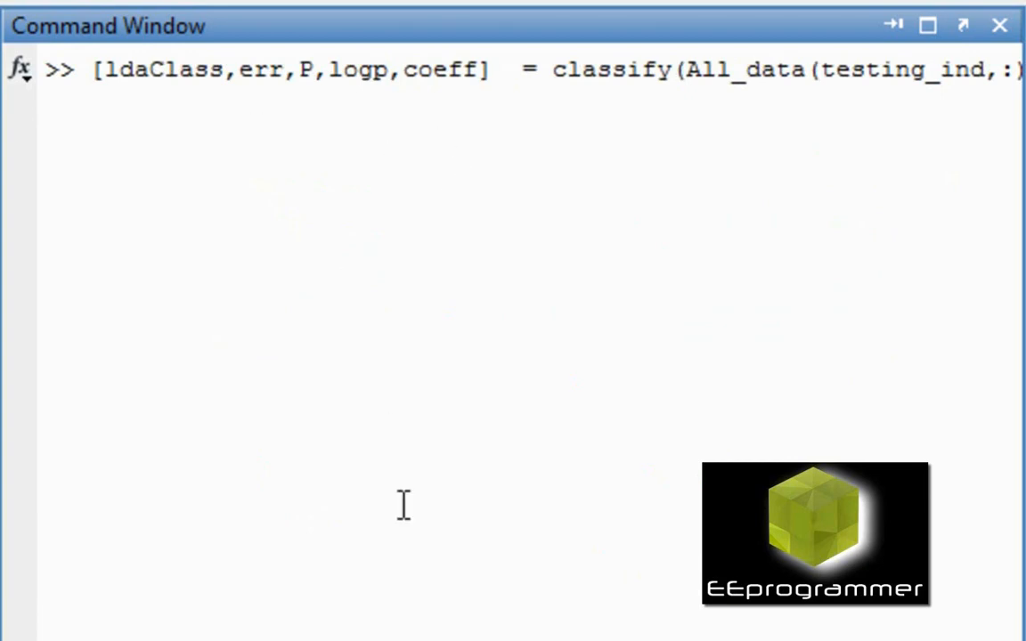
pyautogui.press('Right')
pyautogui.press('Right')
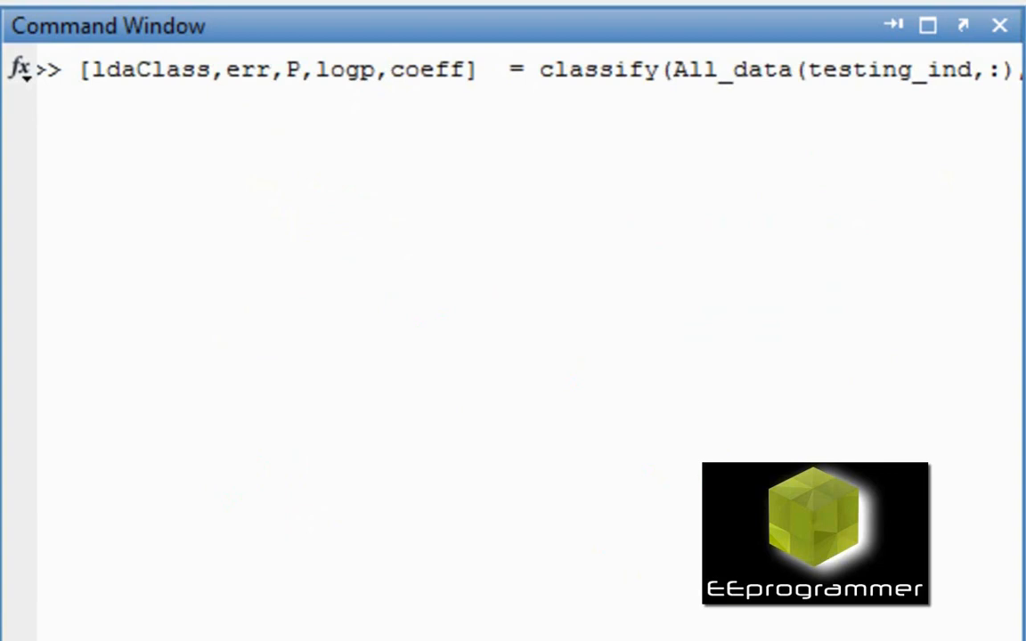
pyautogui.press('Right')
pyautogui.press('Right')
pyautogui.press('Right')
pyautogui.press('Right')
pyautogui.press('Right')
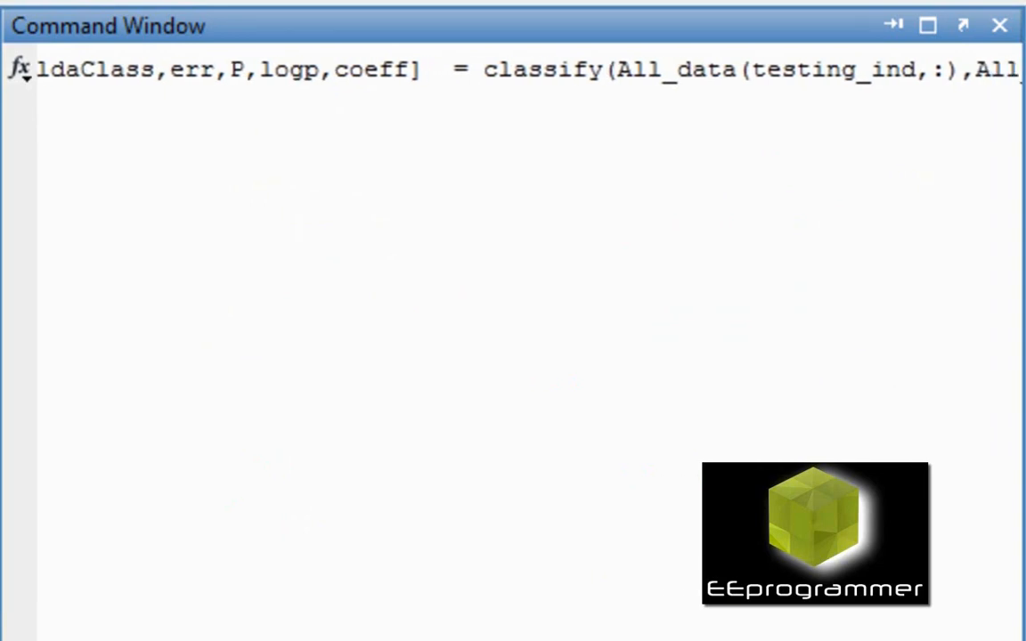
pyautogui.press('Right')
pyautogui.press('Right')
pyautogui.press('Right')
pyautogui.press('Right')
pyautogui.press('Right')
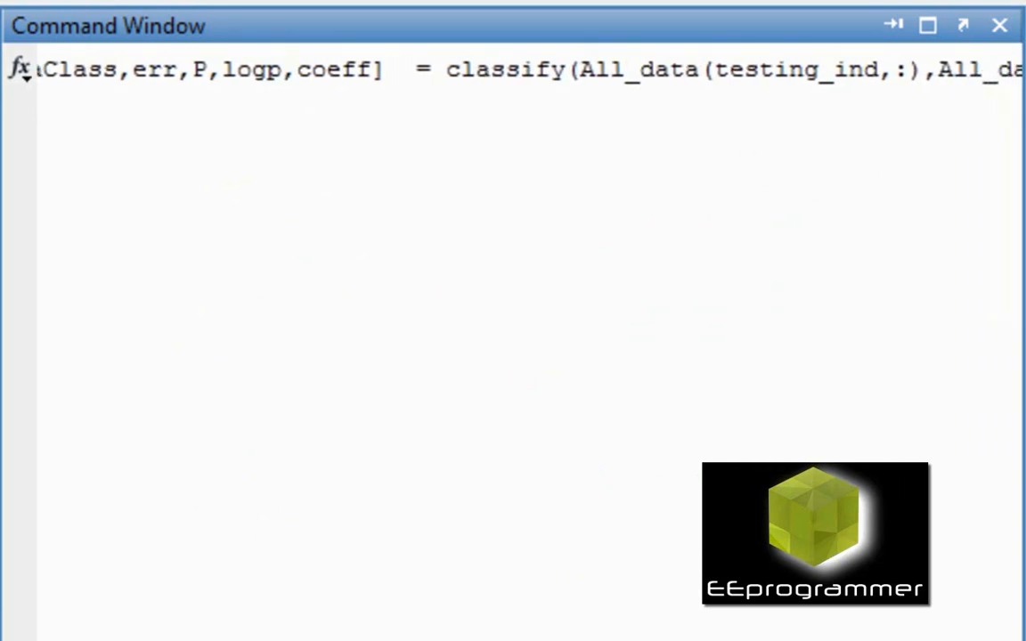
pyautogui.press('Right')
pyautogui.press('Right')
pyautogui.press('Right')
pyautogui.press('Right')
pyautogui.press('Right')
pyautogui.press('Right')
pyautogui.press('Right')
pyautogui.press('Right')
pyautogui.press('Right')
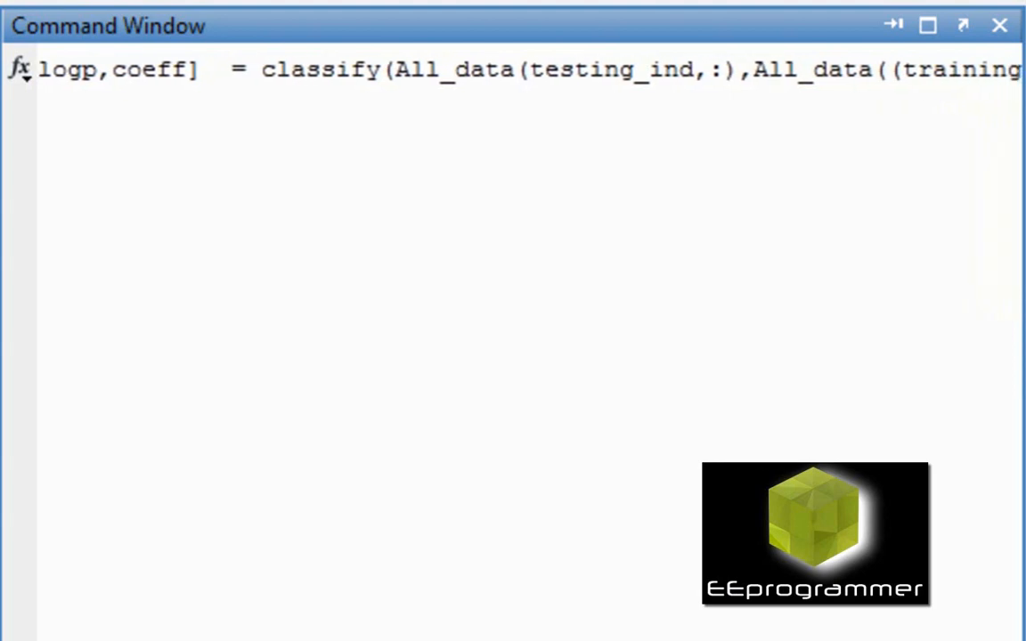
pyautogui.press('Right')
pyautogui.press('Right')
pyautogui.press('Right')
pyautogui.press('Right')
pyautogui.press('Right')
pyautogui.press('Right')
pyautogui.press('Right')
pyautogui.press('Right')
pyautogui.press('Right')
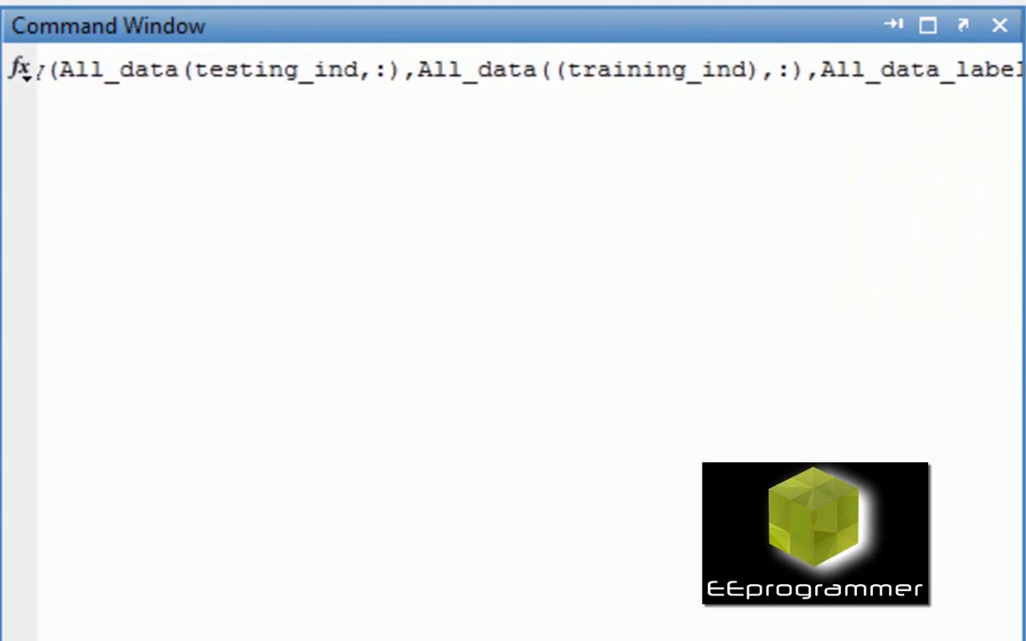
pyautogui.press('Right')
pyautogui.press('Right')
pyautogui.press('Right')
pyautogui.press('Right')
pyautogui.press('Right')
pyautogui.press('Right')
pyautogui.press('Right')
pyautogui.press('Right')
pyautogui.press('Right')
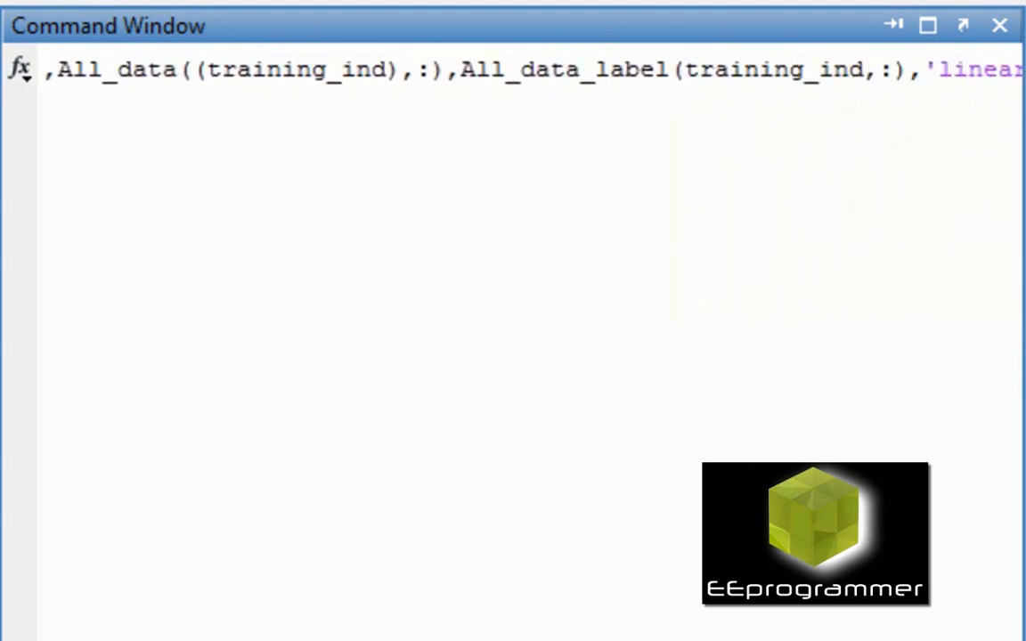
pyautogui.press('Right')
pyautogui.press('Right')
pyautogui.press('Right')
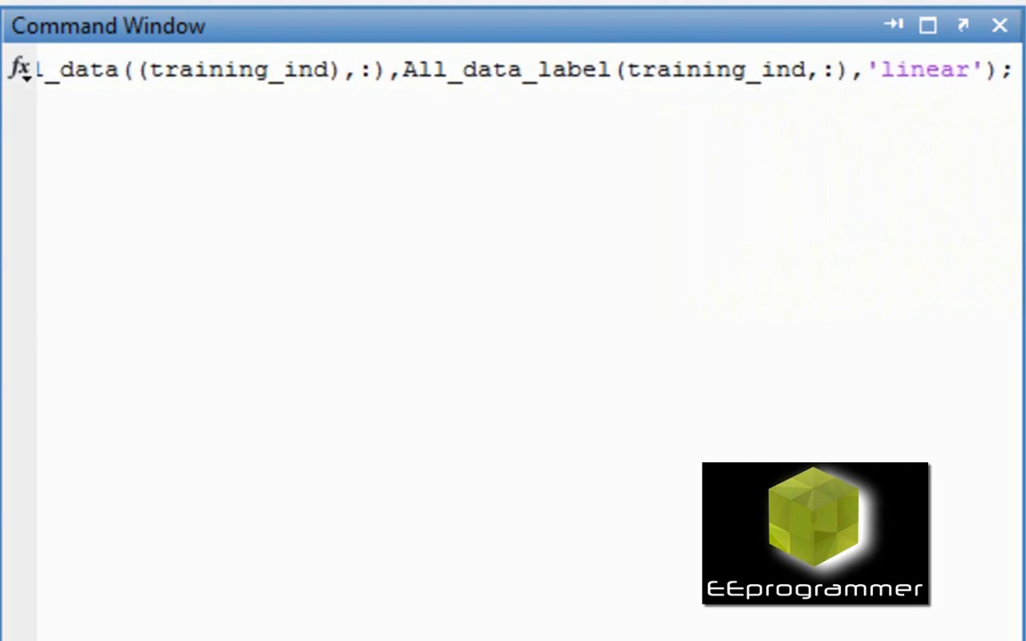
pyautogui.press('Return')
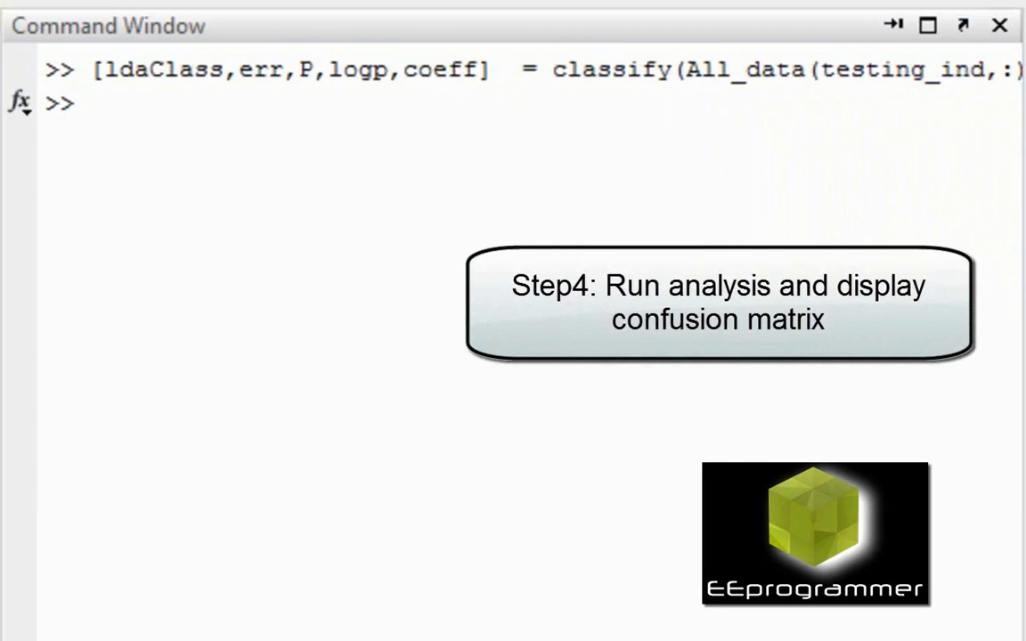
# Step: Run confusionmat on the test labels and ldaClass, giving 223, 57 / 68, 133 for X, Y
pyautogui.hotkey('ctrl', 'v')
pyautogui.press('Return')
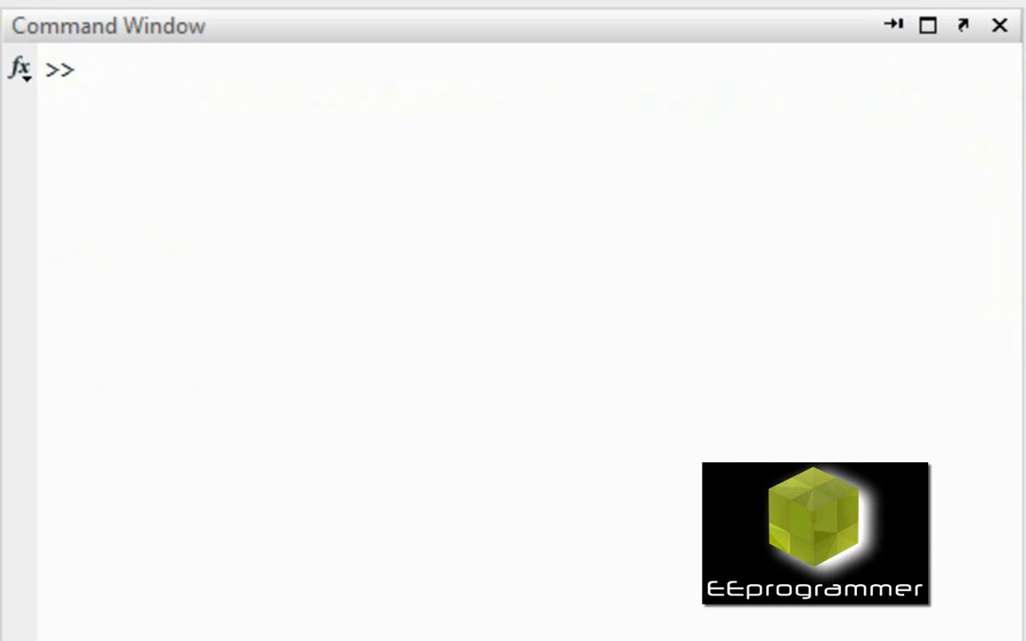
pyautogui.write('K = coeff(1,2).const;')
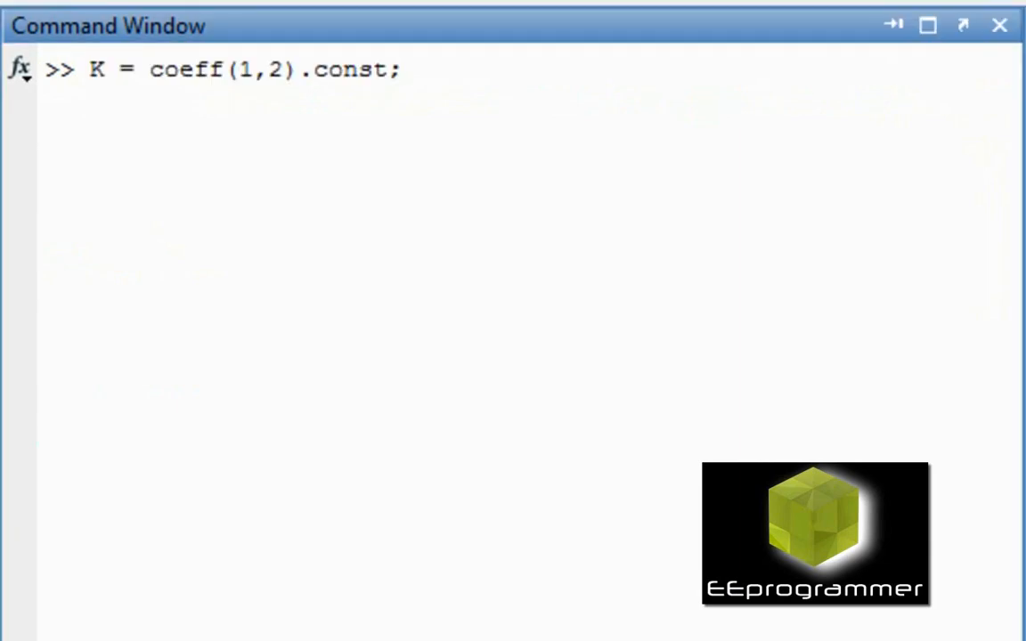
# Step: Define K = coeff(1,2).const, L = coeff(1,2).linear, f = @(x,y) K+[x y]*L and ezplot it over All_data's range
pyautogui.press('Return')
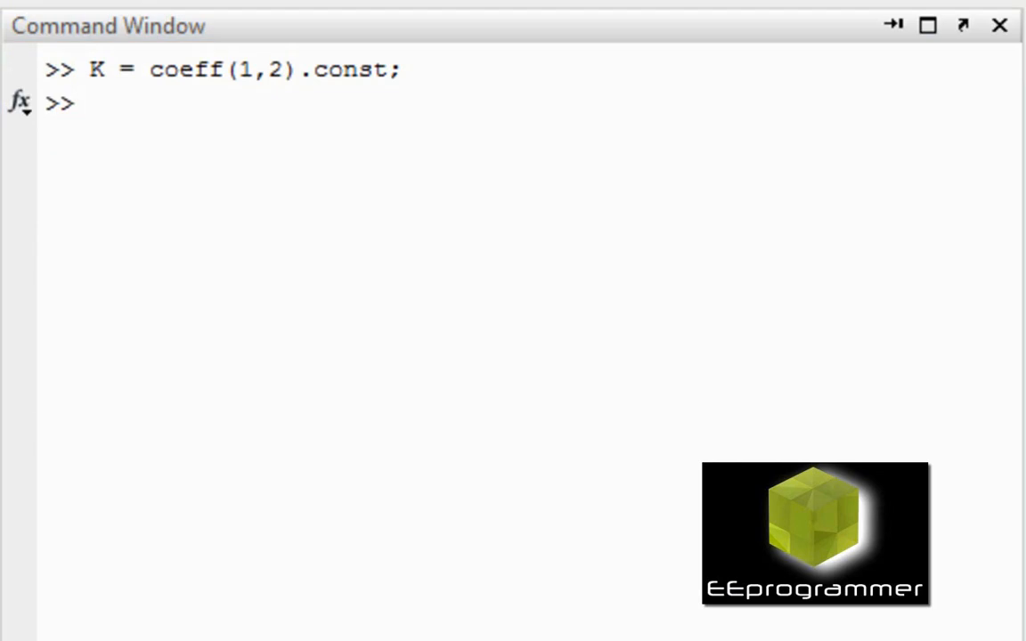
pyautogui.write('L = coeff(1,2).linear;')
pyautogui.press('Return')
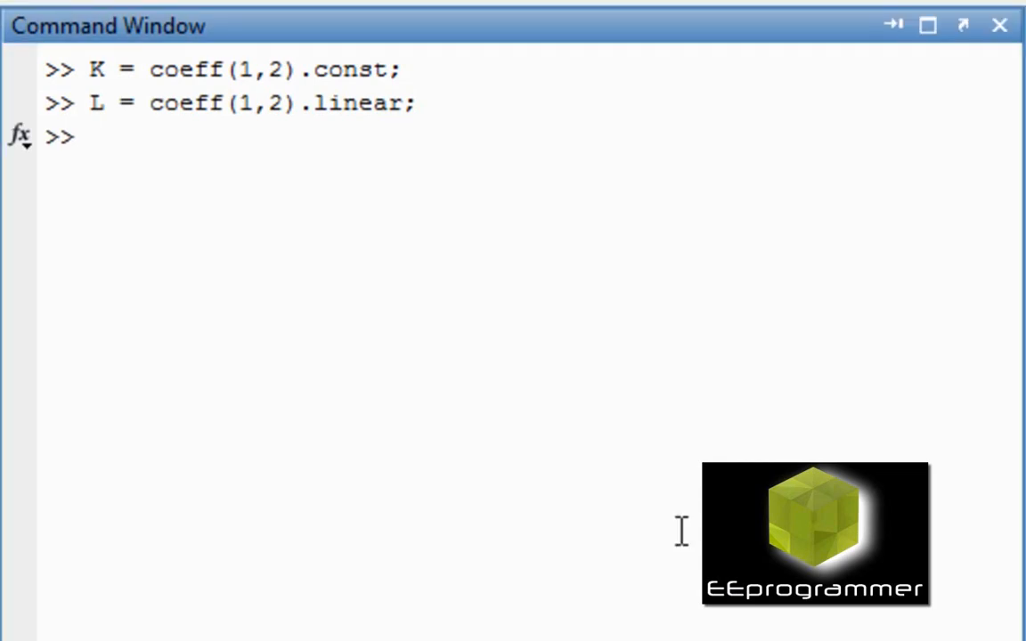
pyautogui.write('f = @(x,y) K + [x y]*L;')
pyautogui.press('Return')
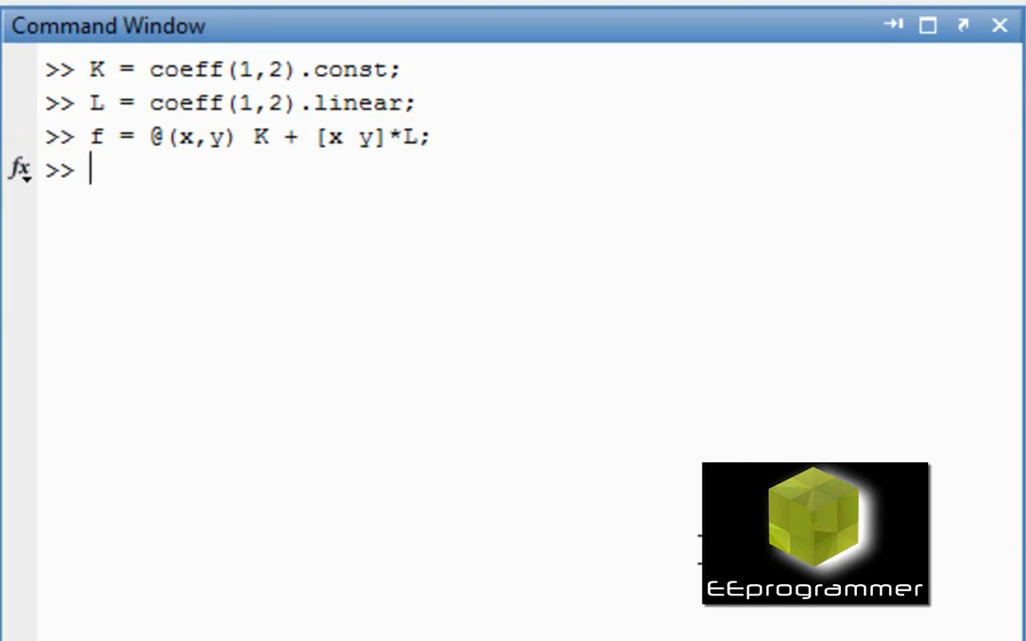
pyautogui.write('h2 = ezplot(f,[min(All_data(:,1)) max(All_data(:,1)) min(All_da')
pyautogui.press('Return')
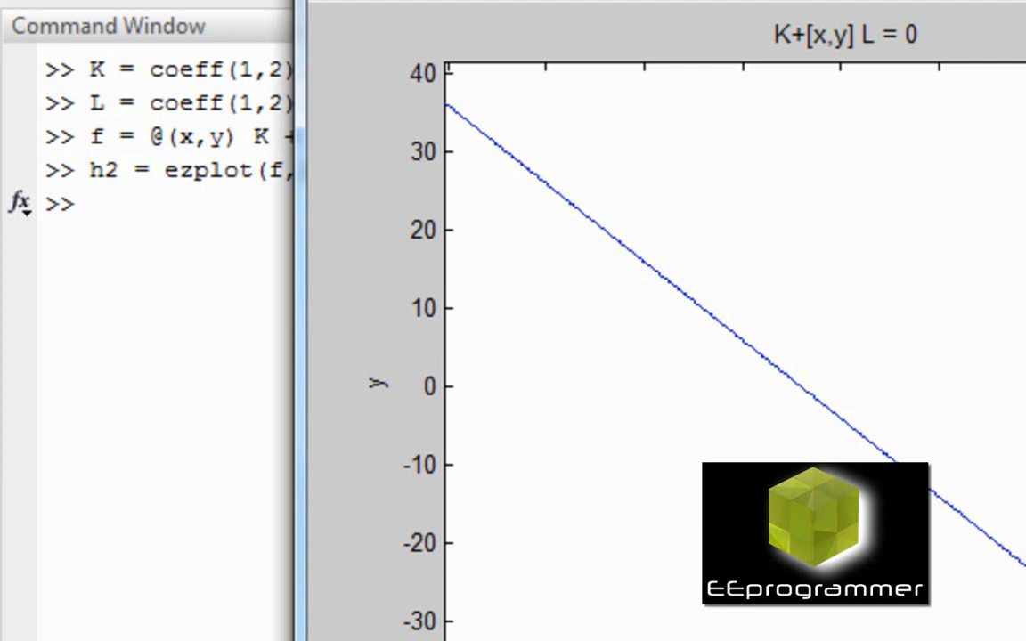
pyautogui.write('clc')
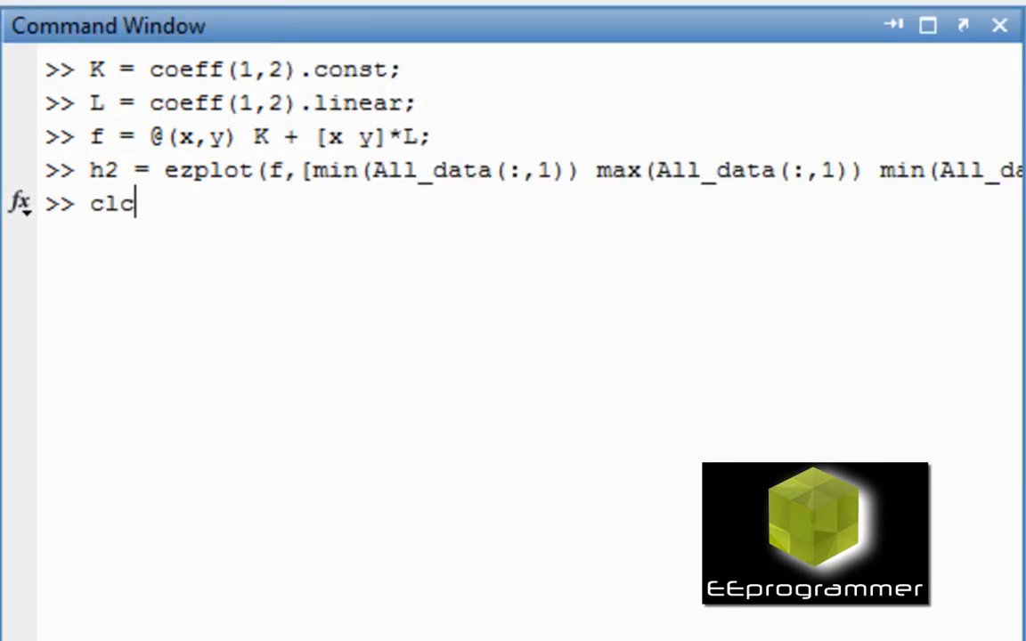
# Step: Clear the window and rerun classify on the test data with the quadratic discriminant
pyautogui.press('Return')
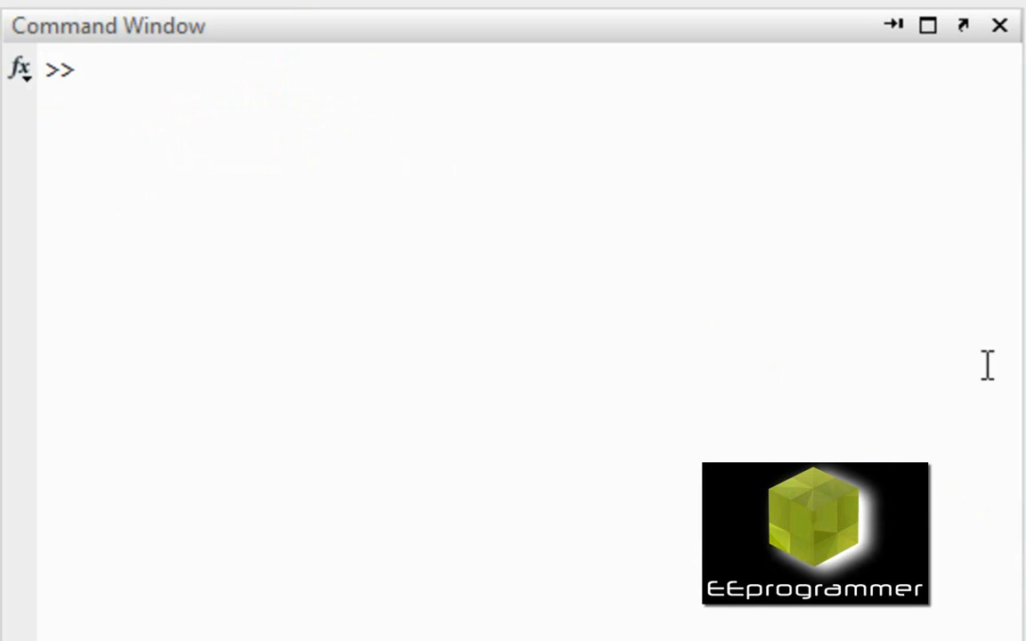
pyautogui.hotkey('ctrl', 'v')
pyautogui.press('Return')
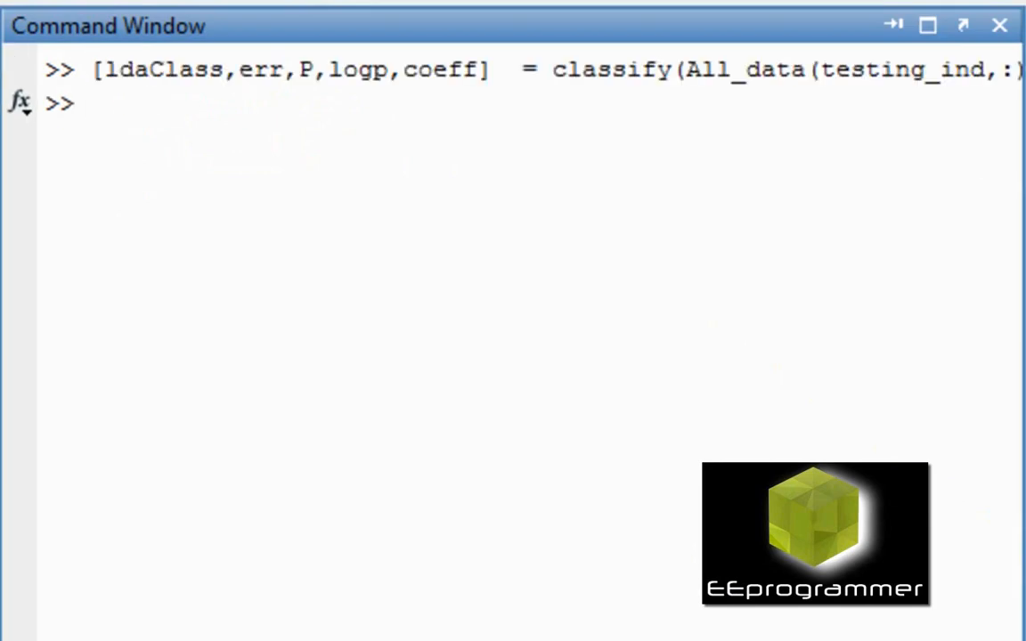
pyautogui.hscroll(10, 847, 357)
pyautogui.hscroll(10, 512, 356)
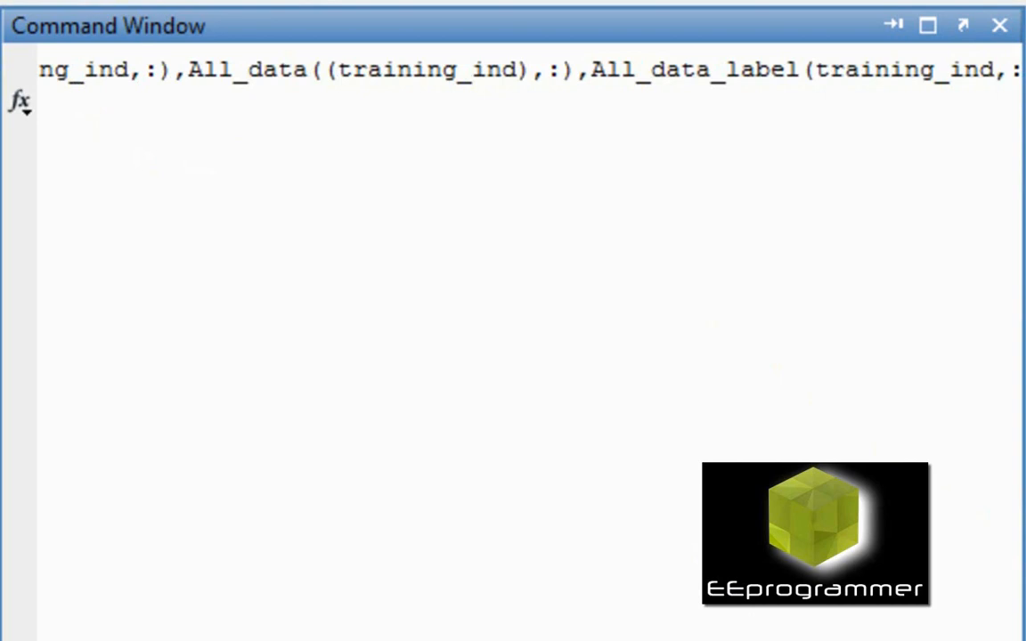
pyautogui.hscroll(-10, 512, 356)
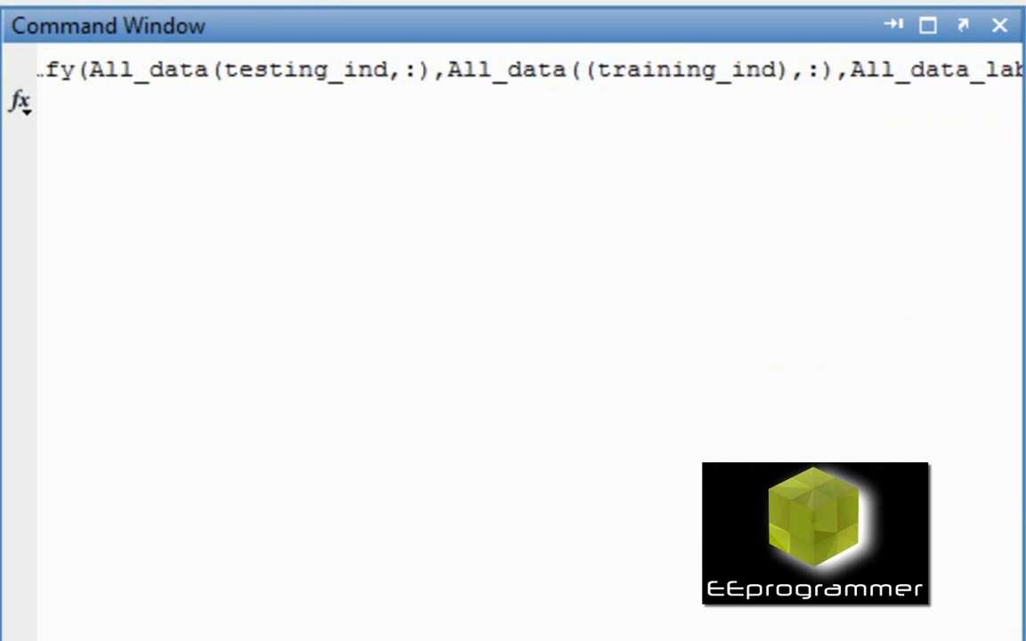
pyautogui.hscroll(-10, 513, 356)
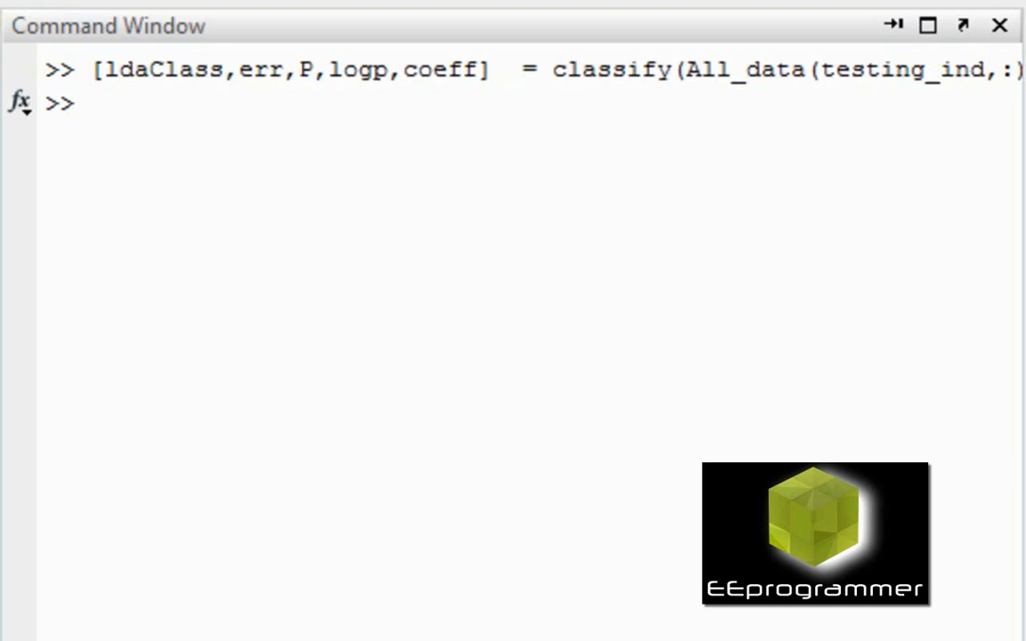
# Step: Compute the quadratic confusion matrix 280, 0 / 21, 180 for X, Y, then clc
pyautogui.hotkey('ctrl', 'v')
pyautogui.press('Return')
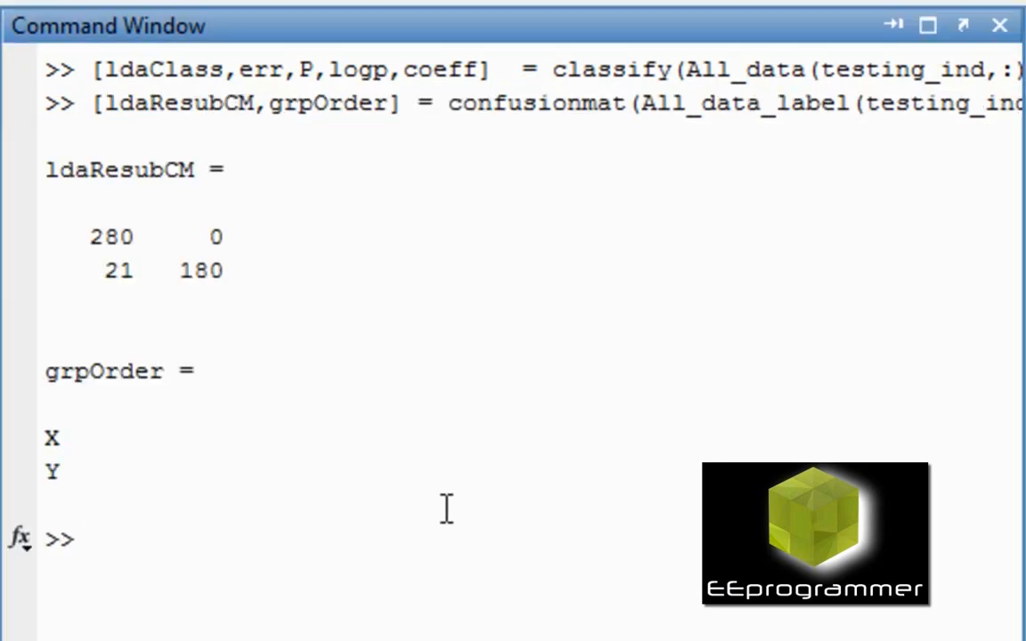
pyautogui.write('clc')
pyautogui.press('Return')
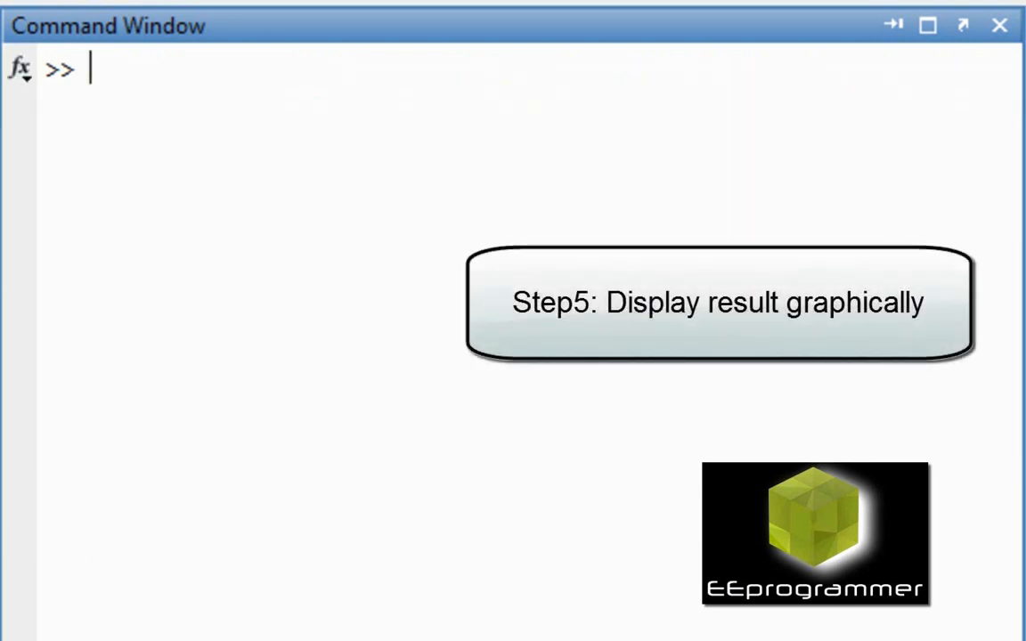
# Step: Store K, L and Q from coeff(1,2) and define the quadratic boundary function f
pyautogui.write('K = coeff(1,2).const;')
pyautogui.press('Return')
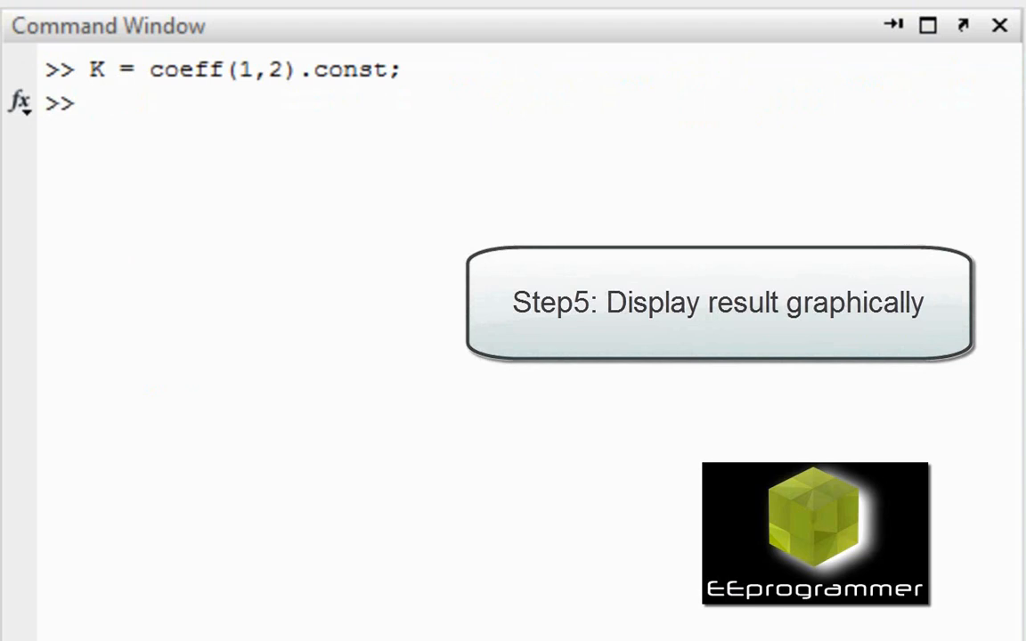
pyautogui.write('L = coeff(1,2).linear;')
pyautogui.press('Return')
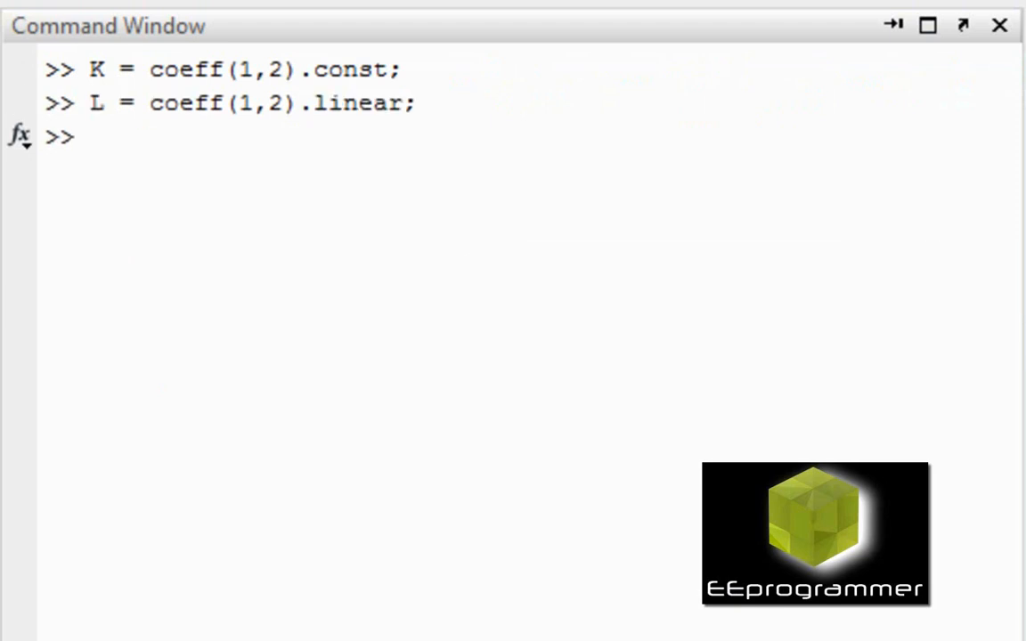
pyautogui.write('Q = coeff(1,2).quadratic;')
pyautogui.press('Return')
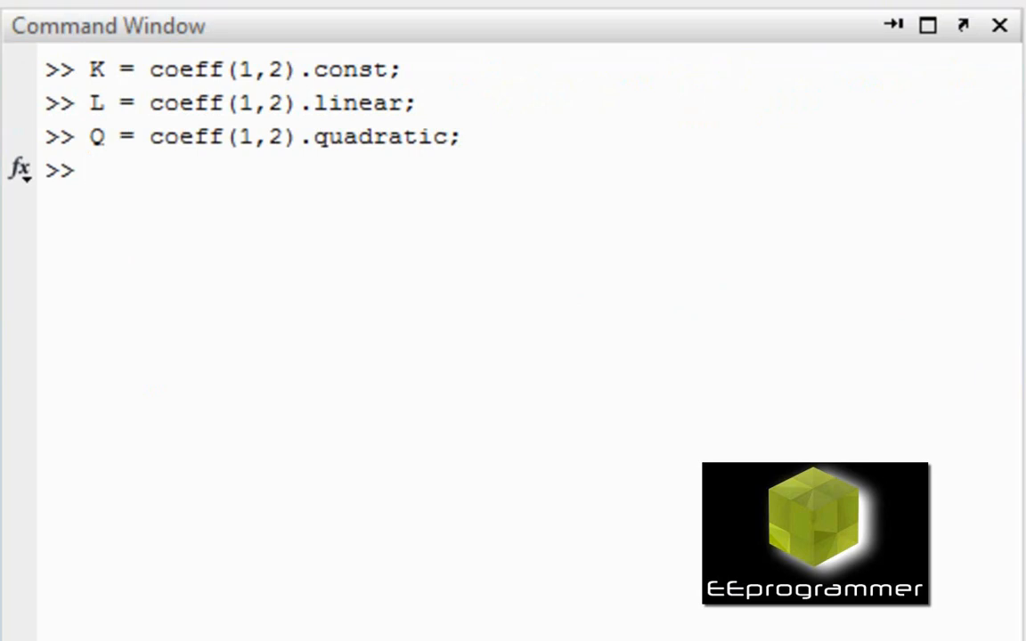
pyautogui.write('f = @(x,y) K + [x y]*L + sum(([x y]*Q) .* [x y], 2);')
pyautogui.press('Return')
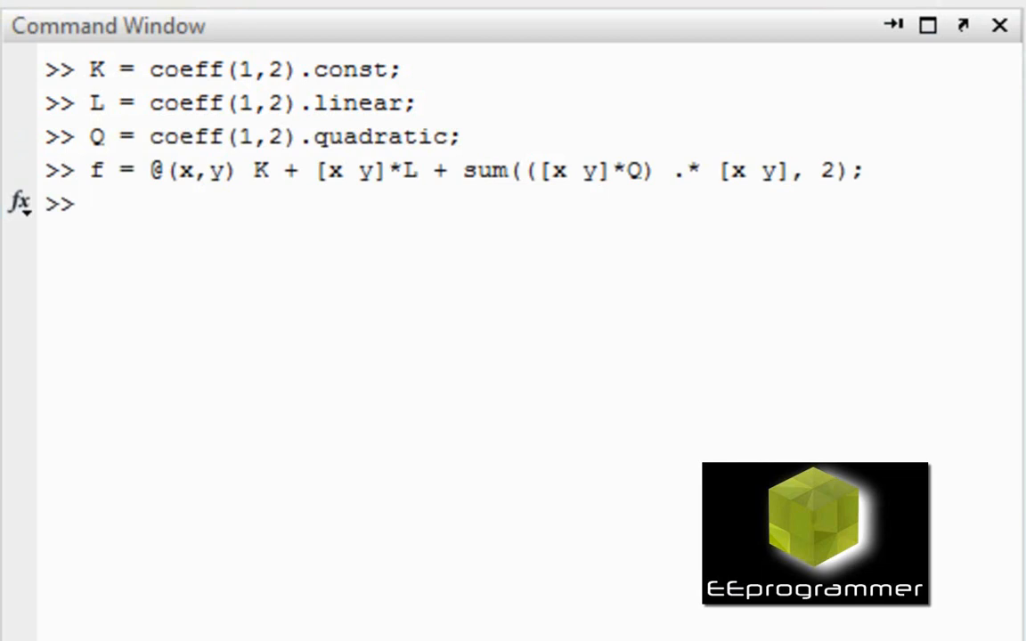
pyautogui.write('hold ')
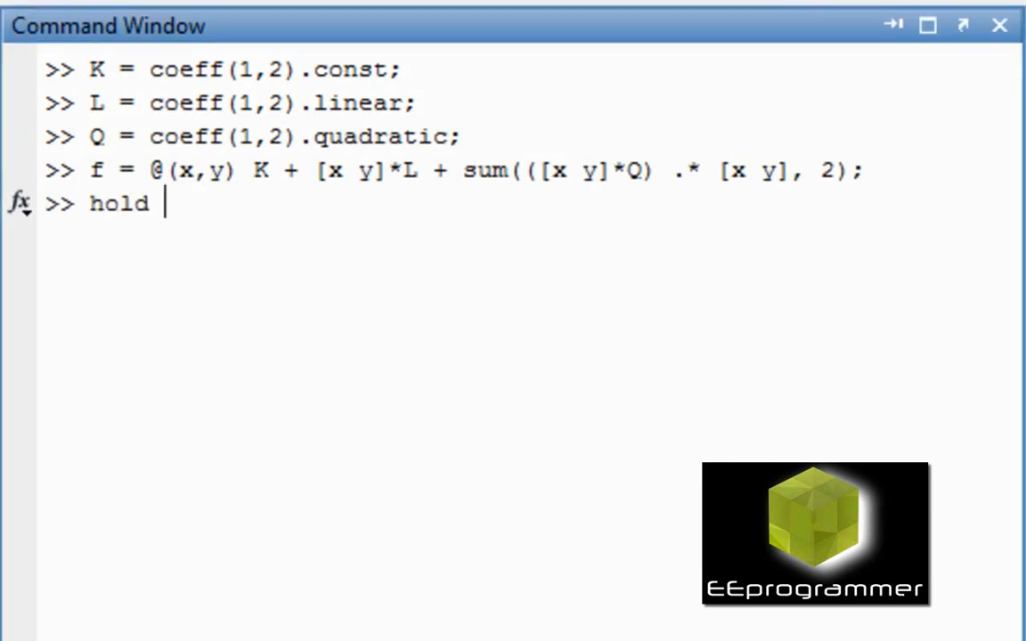
pyautogui.write('on')
# Step: Overlay the quadratic boundary with h2 = ezplot(f,[...]) on the held plot, then clear the window
pyautogui.press('Return')
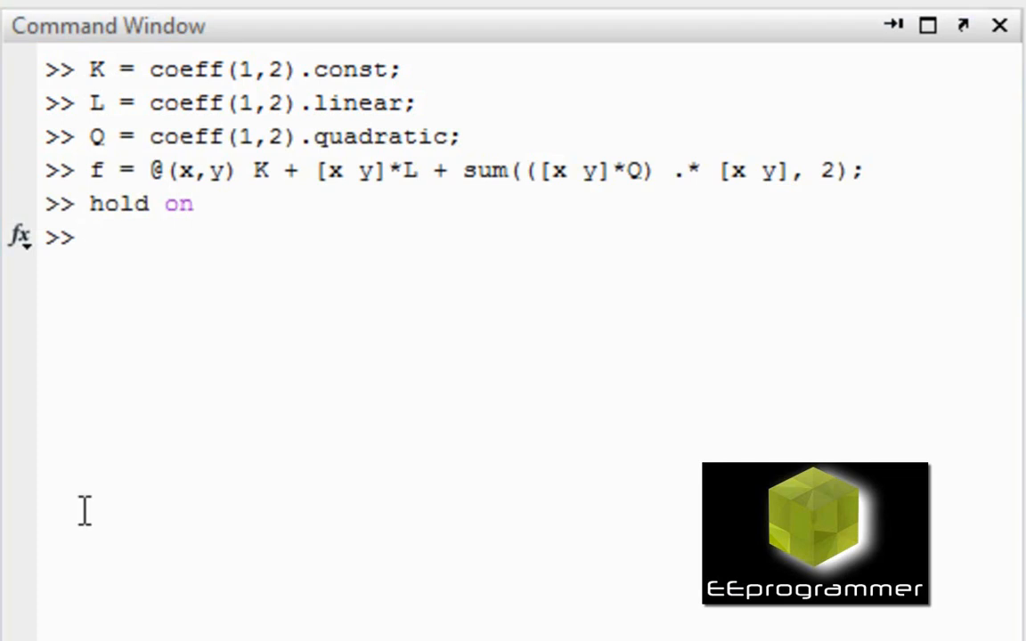
pyautogui.hotkey('ctrl', 'v')
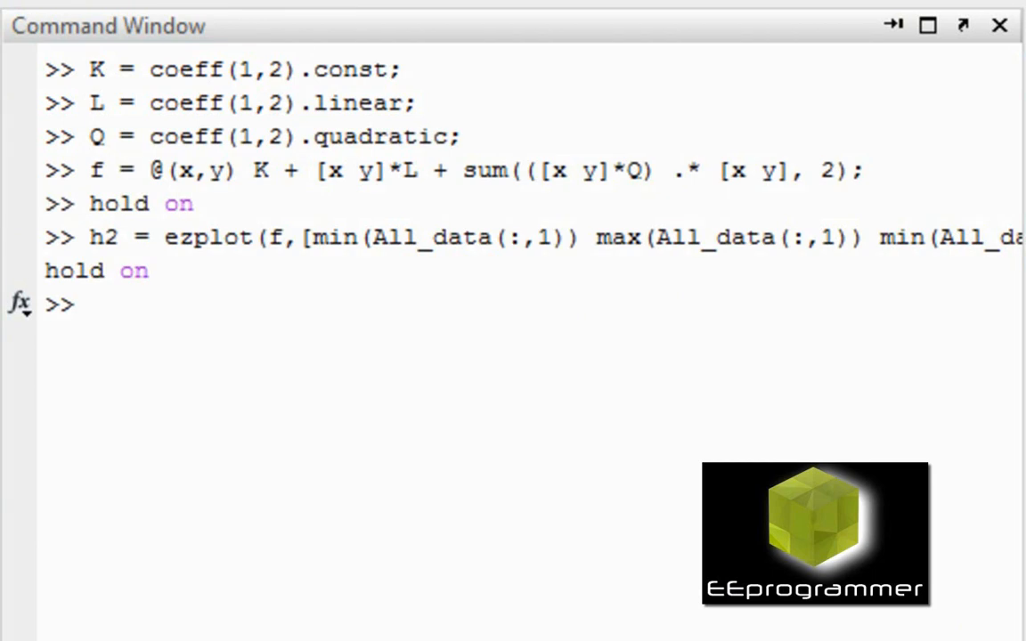
pyautogui.write('clc')
pyautogui.press('Return')
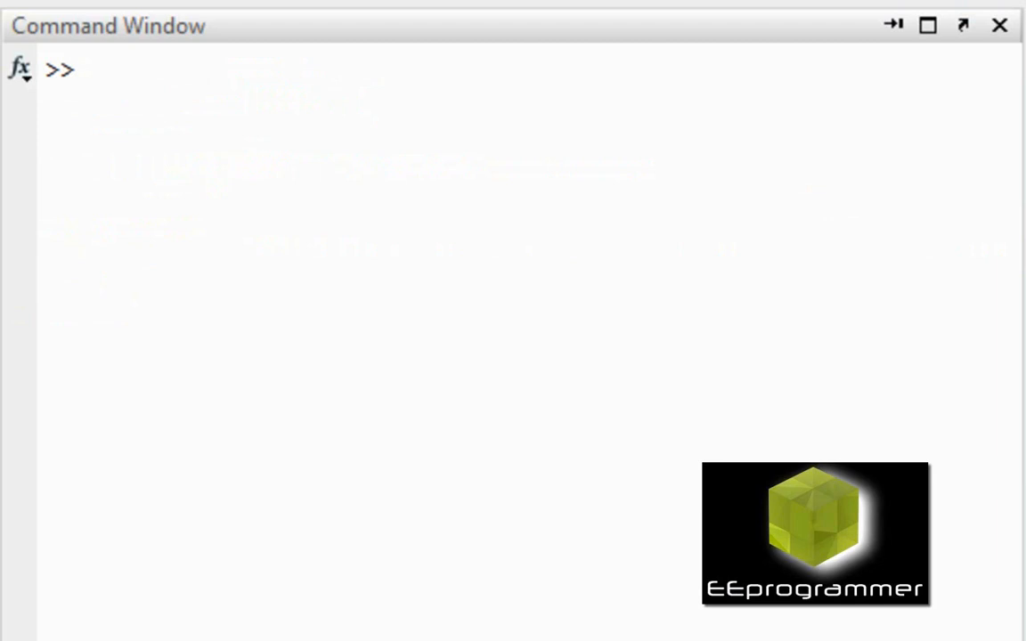
# Step: Create empty Group_X_testing and Group_Y_testing lists and run the loop sorting test points into them
pyautogui.write('Group_X_testing = []; Group_Y_testing = [];')
pyautogui.press('Return')
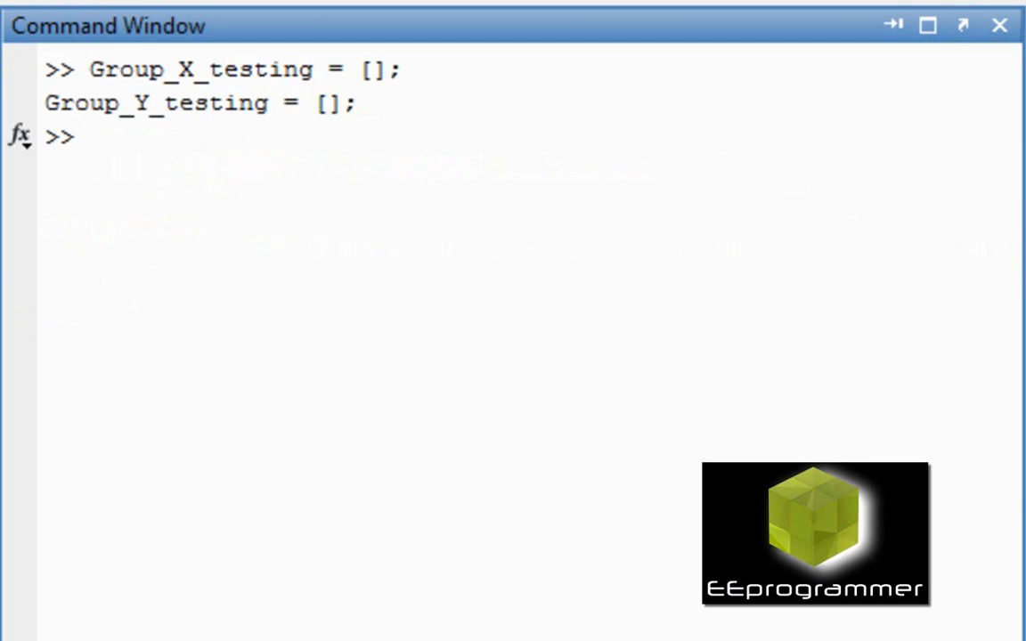
pyautogui.write("for k = 1:length(All_data)     if ~isempty(find(testing_ind==k))         if strcmp(All_data_label(k,:),'X')==1             Group_X_testing = [Group_X_testing,k];         else             Group_Y_testing = [Group_Y_testing,k];         end     end end")
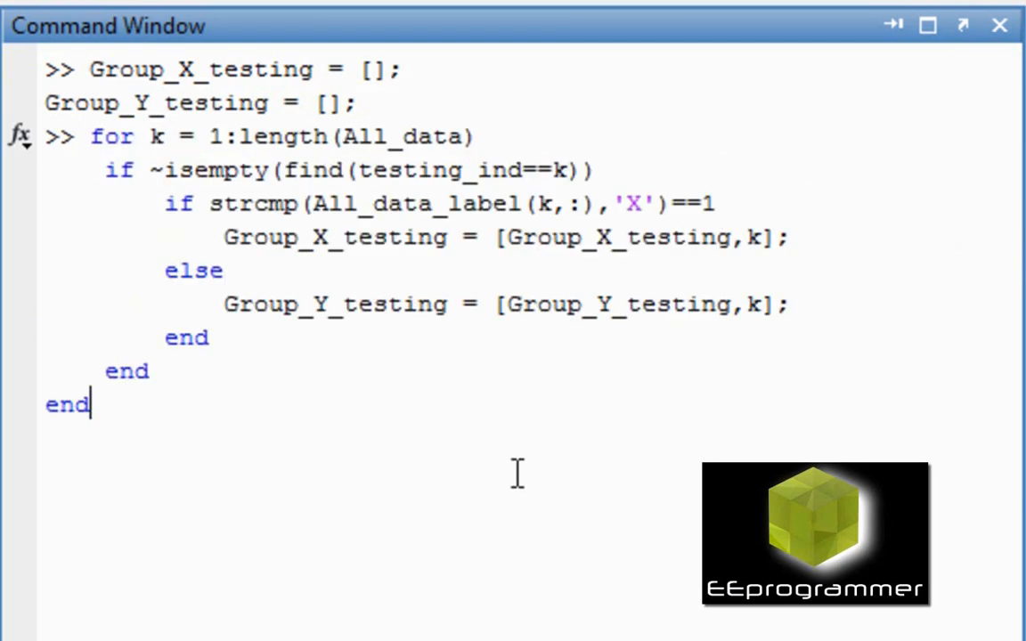
pyautogui.press('Return')
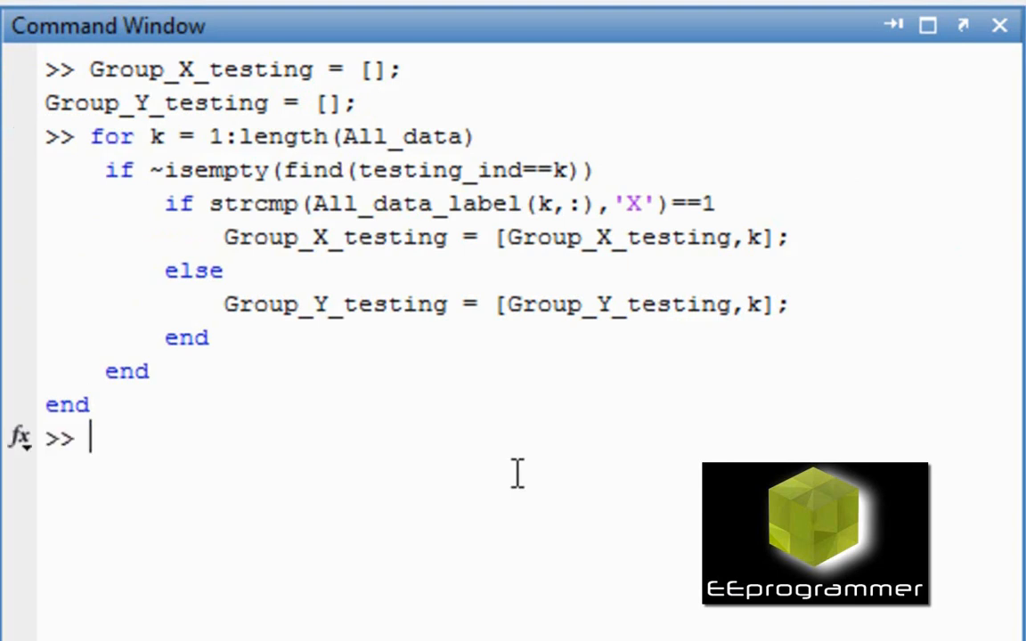
# Step: Plot the Group X test points as green dots and Group Y as red dots
pyautogui.hotkey('ctrl', 'v')
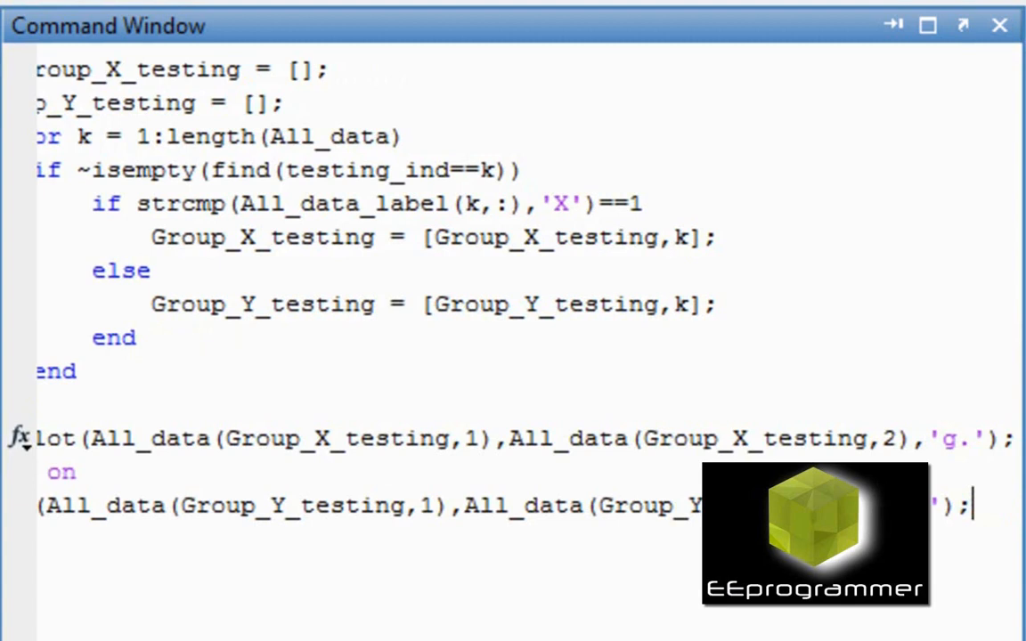
pyautogui.press('Return')
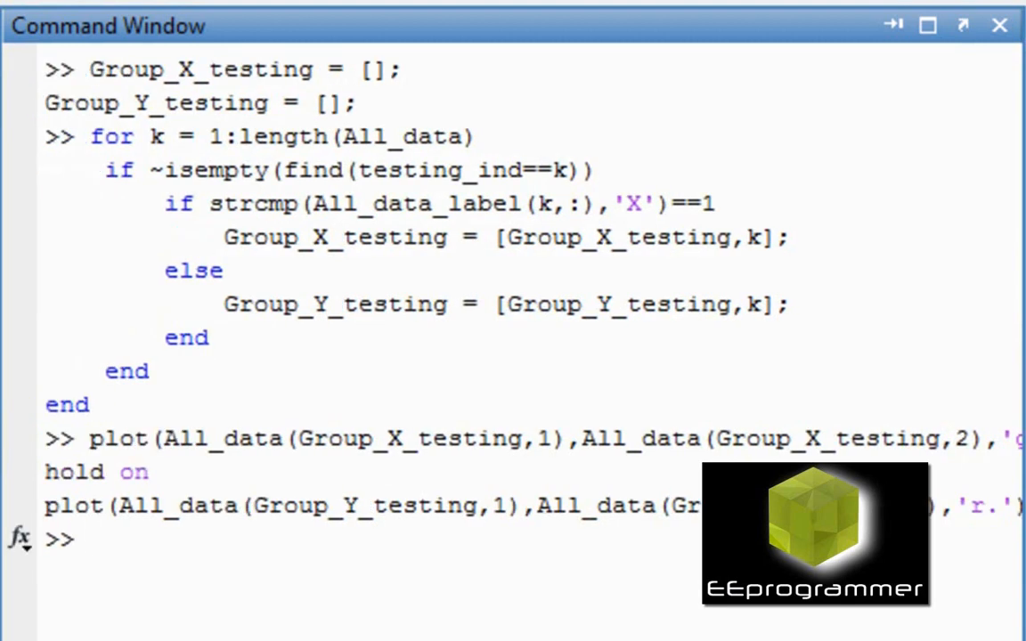